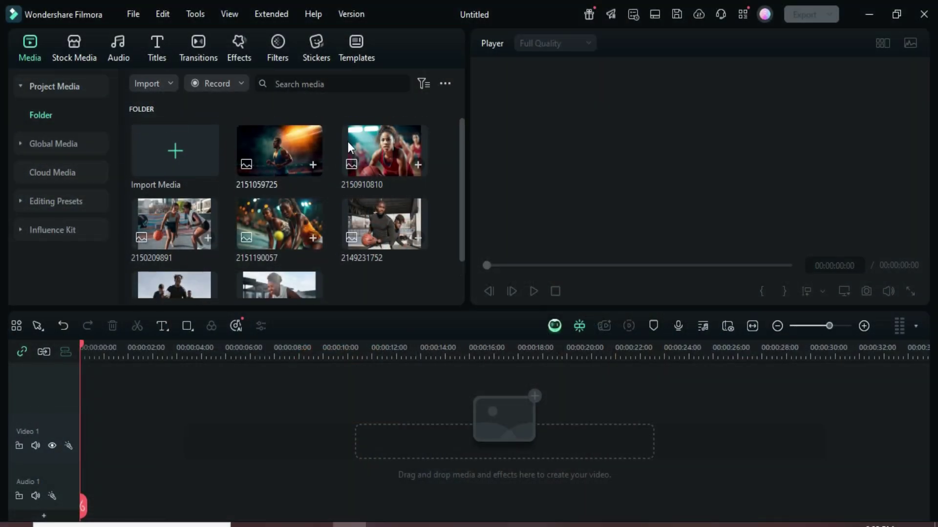
scroll(364, 221, "down", 1)
left_click_drag(405, 256, 177, 134)
scroll(176, 184, "down", 1)
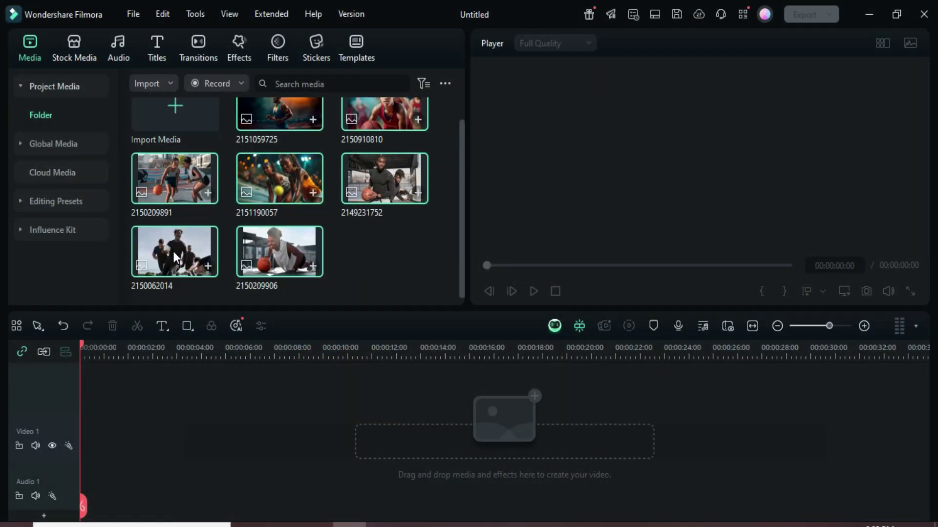
left_click_drag(174, 252, 157, 439)
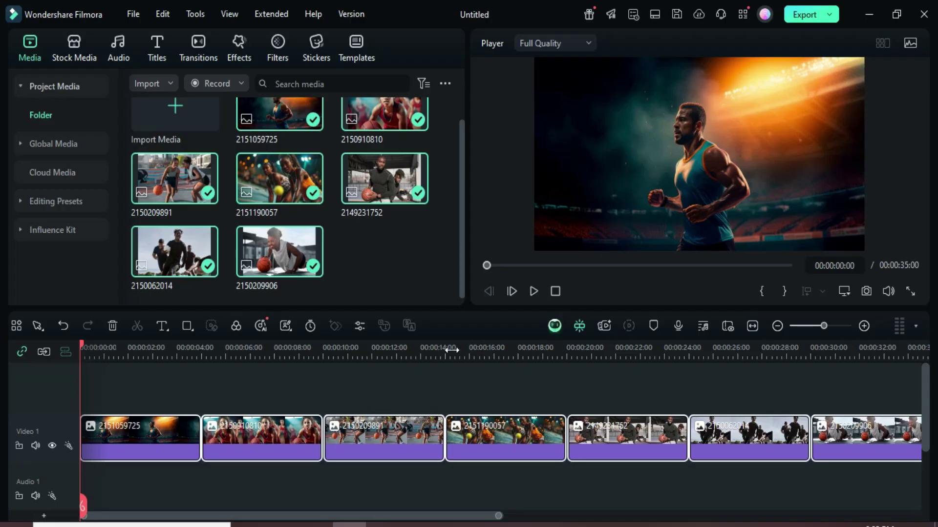
scroll(451, 351, "down", 2)
scroll(432, 380, "up", 1)
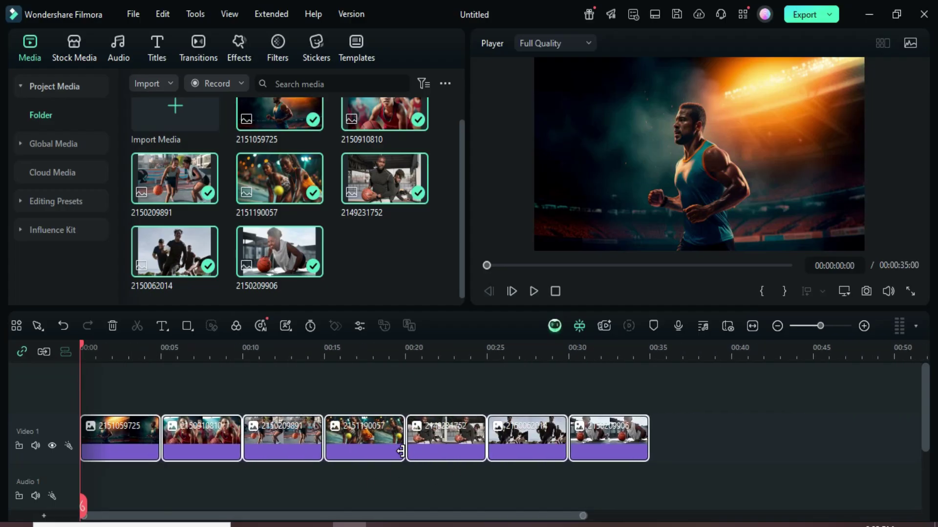
- Crop the seven photos to fill the frame and set each clip to 4 seconds
right_click(376, 441)
left_click(410, 186)
left_click(310, 325)
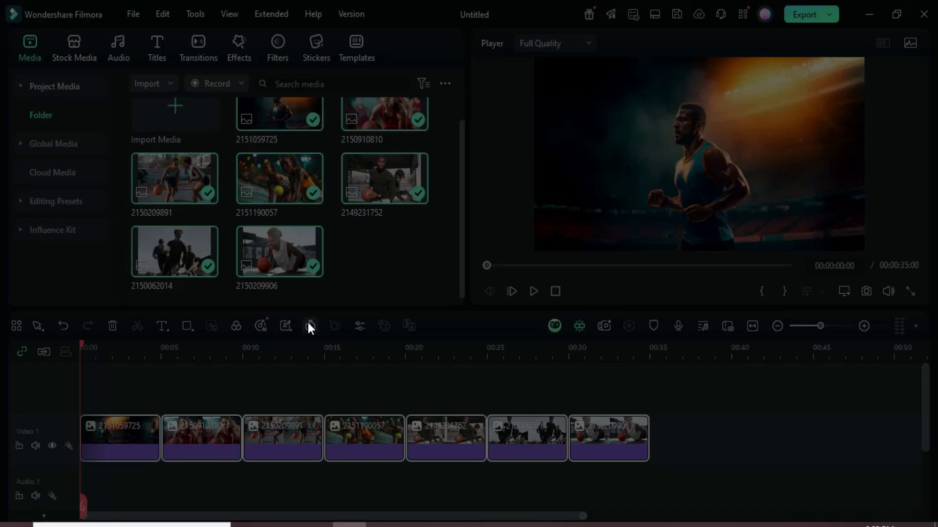
left_click(463, 212)
type("45")
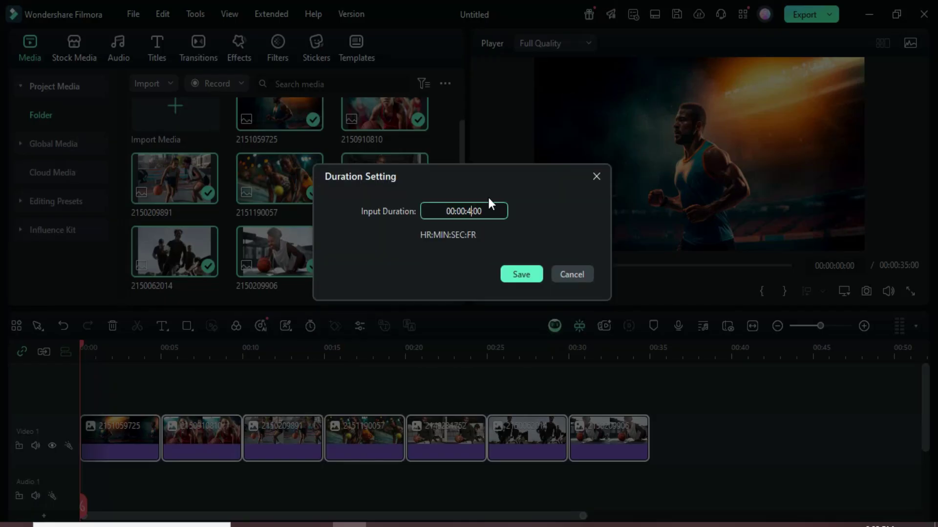
left_click(515, 270)
left_click(517, 274)
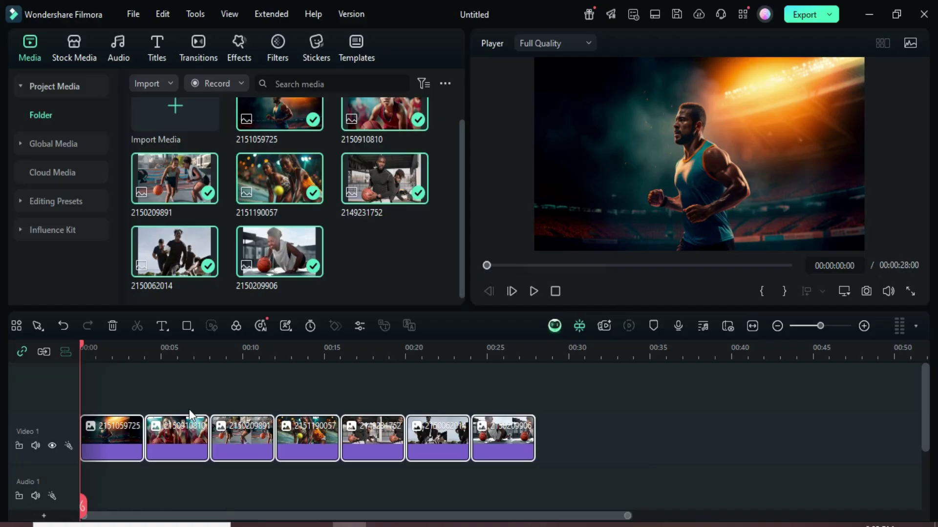
left_click_drag(174, 357, 225, 358)
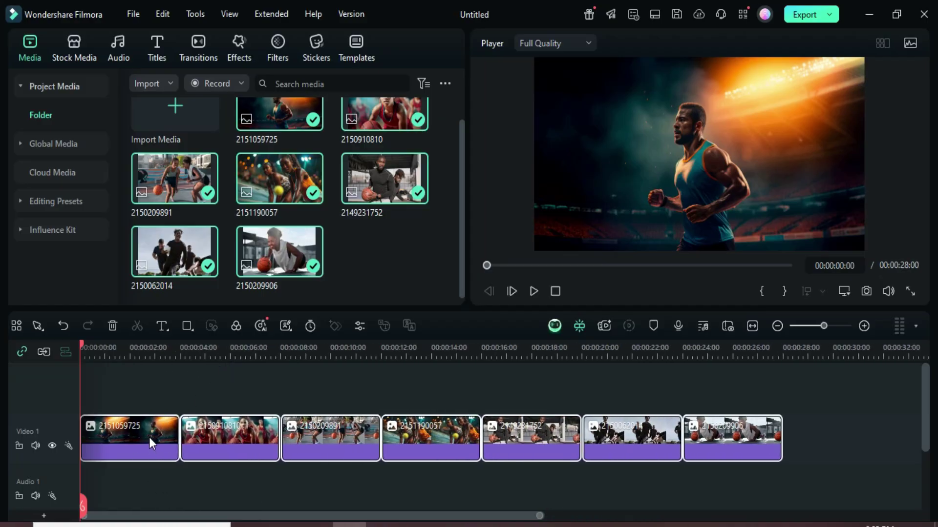
- Copy all seven clips onto Video 2 and hide that track
key("ctrl+a")
key("ctrl+c")
key("ctrl+v")
left_click_drag(508, 347, 469, 348)
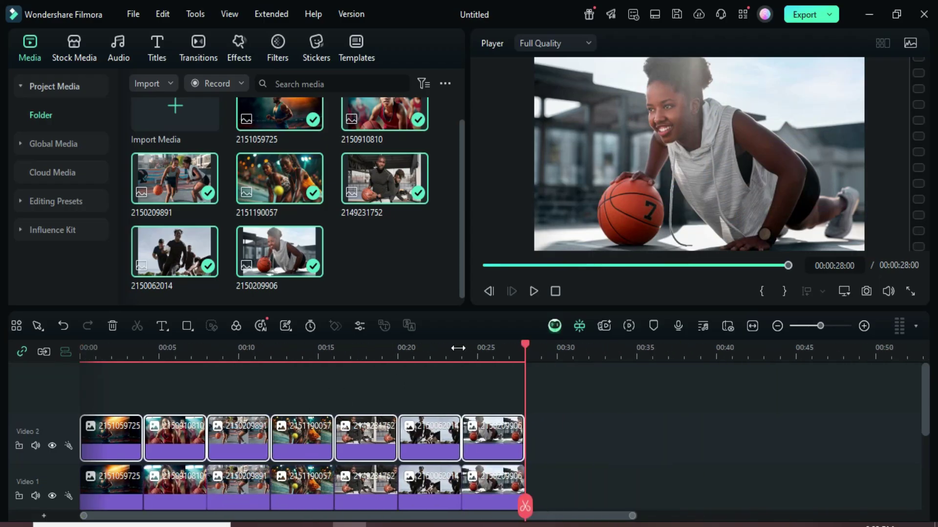
scroll(399, 411, "down", 1)
left_click(52, 423)
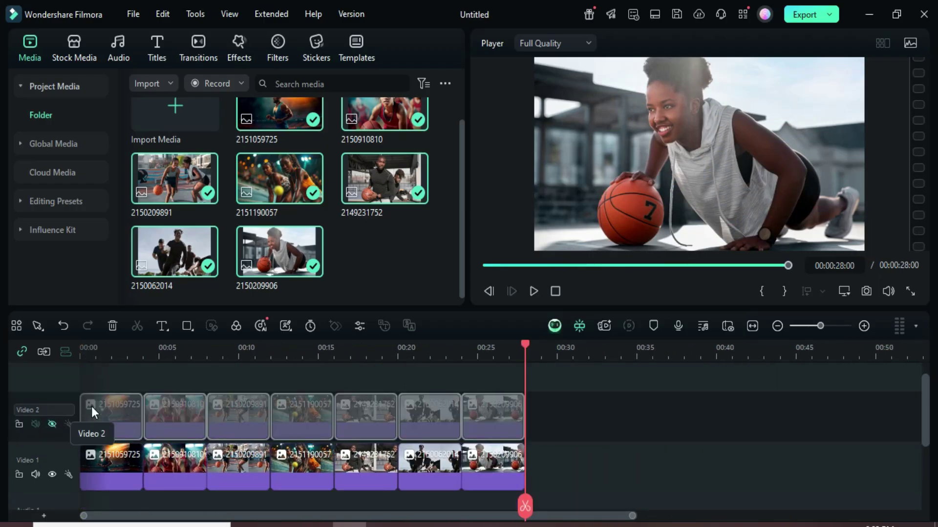
- Apply Square Blur at size 3 to the first Video 1 clip
left_click(125, 479)
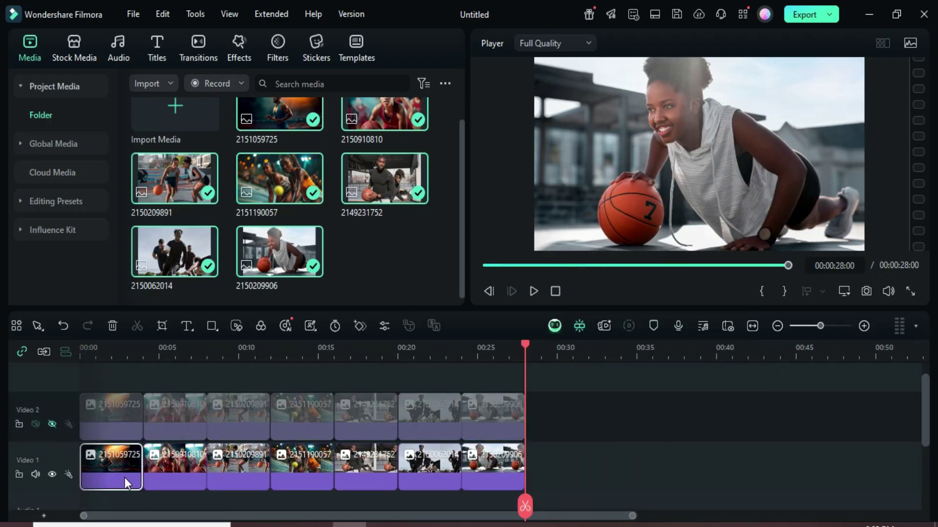
left_click(239, 44)
left_click(381, 83)
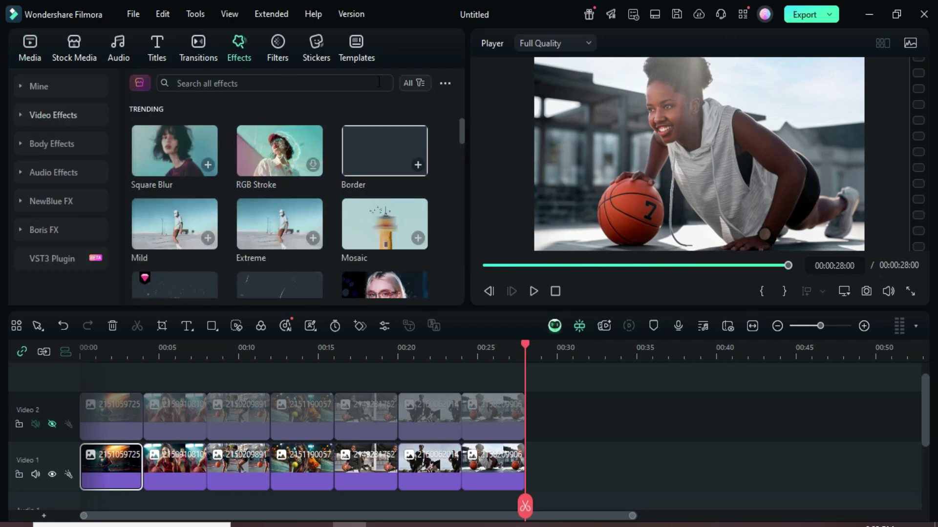
mouse_move(175, 149)
left_click_drag(163, 157, 115, 458)
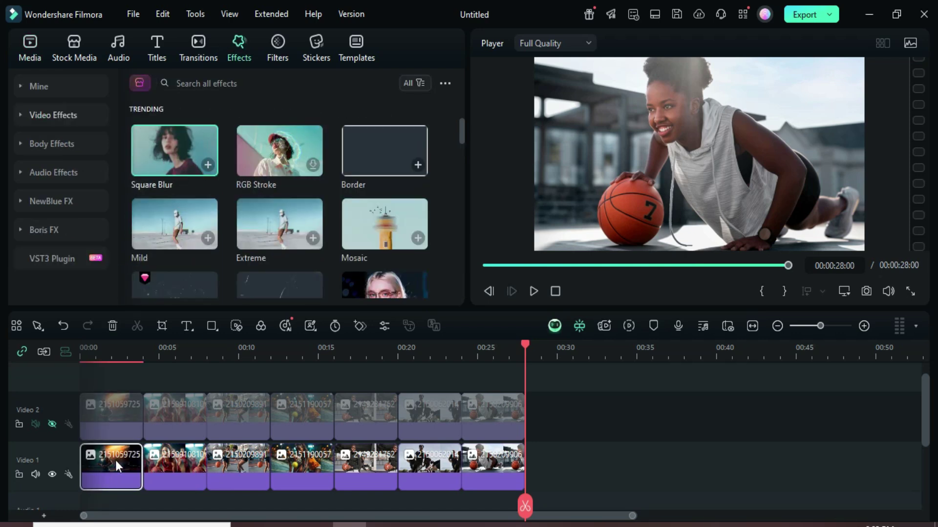
double_click(104, 470)
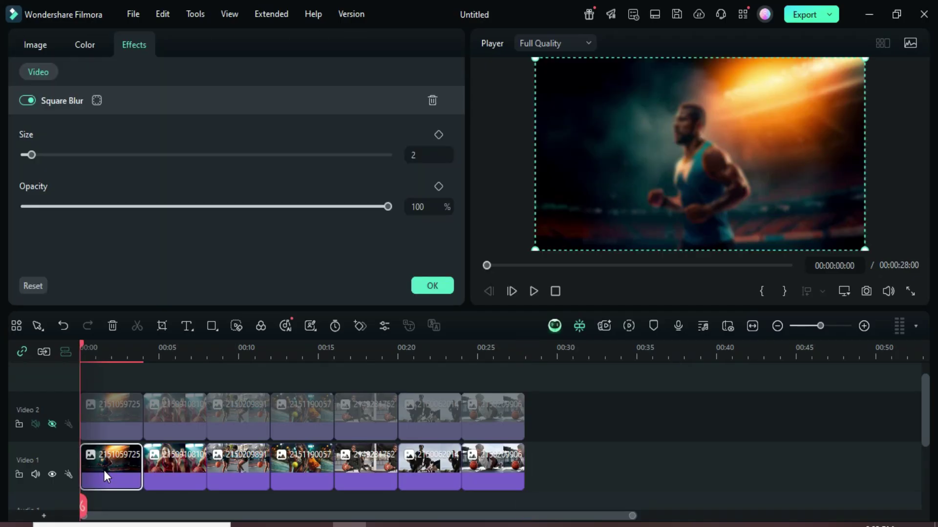
left_click(424, 154)
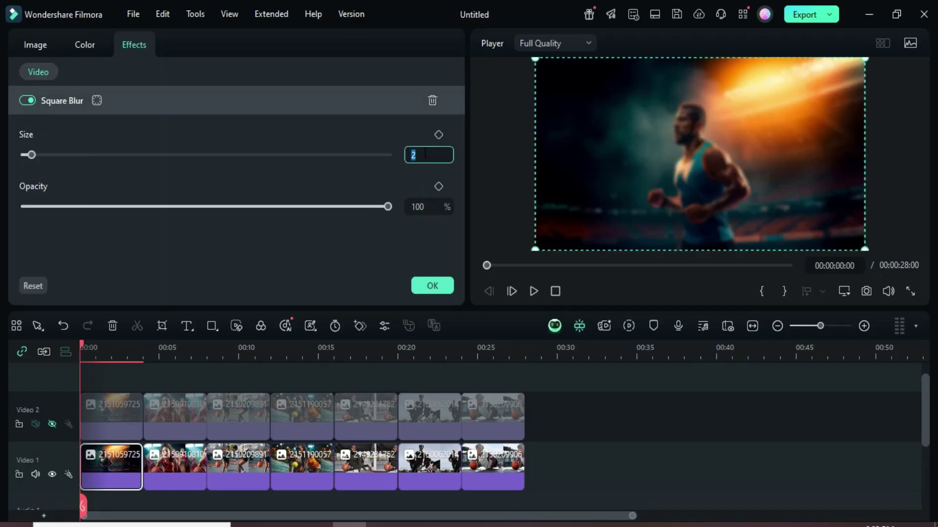
type("3")
key("Return")
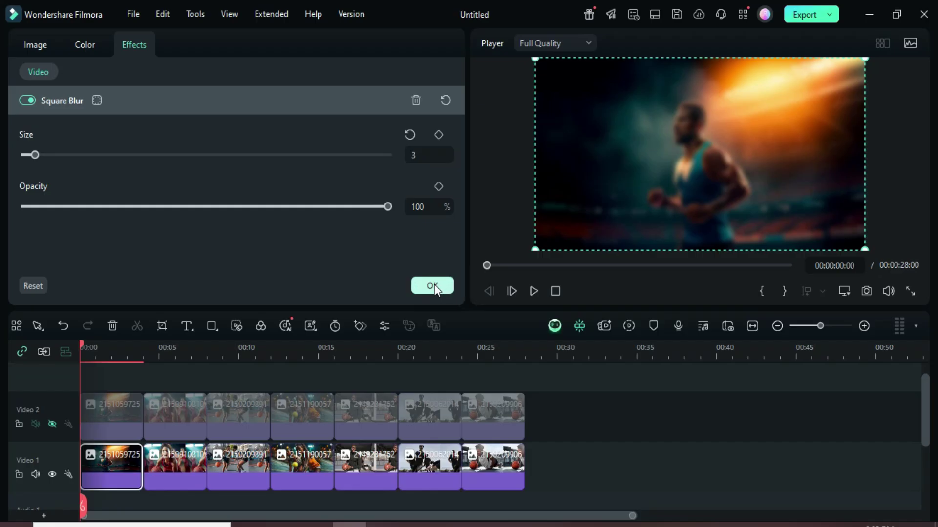
left_click(435, 286)
- Copy that Square Blur onto Video 1 clips two through seven
right_click(119, 470)
mouse_move(158, 275)
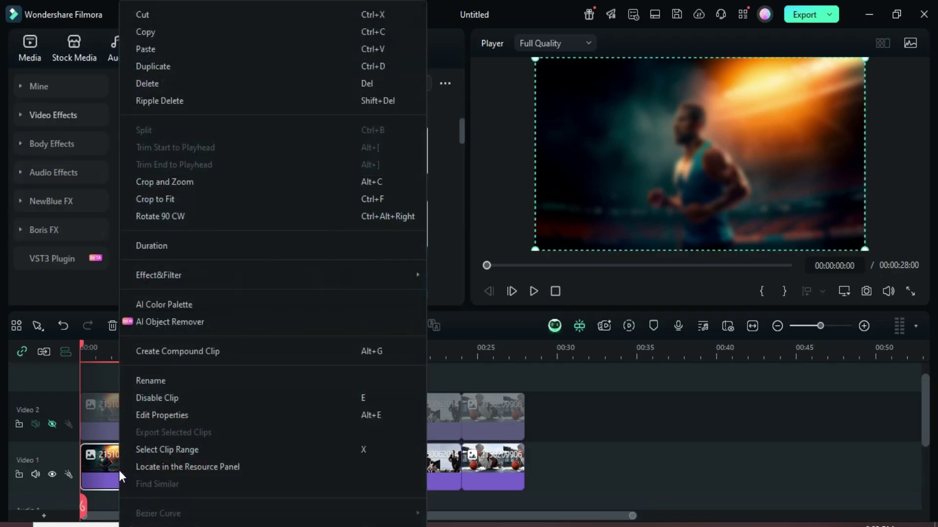
left_click(460, 272)
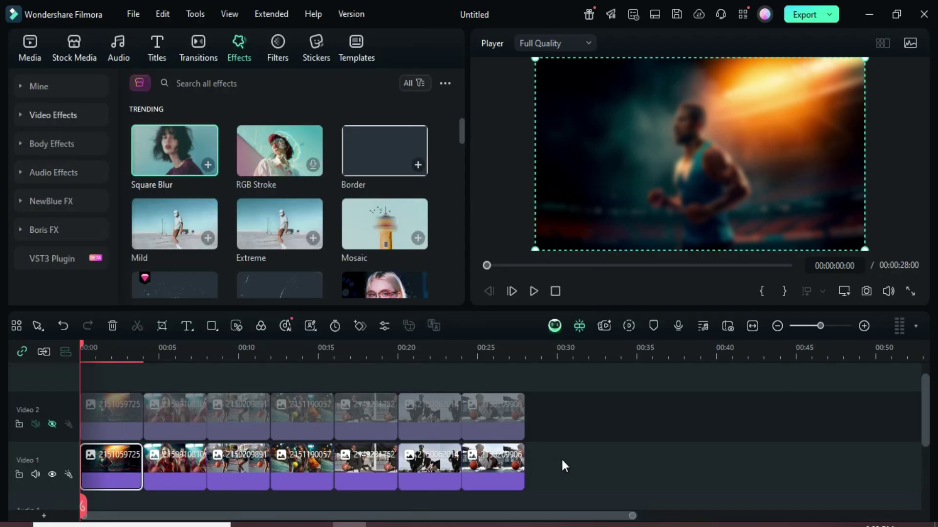
left_click_drag(563, 466, 184, 468)
right_click(185, 468)
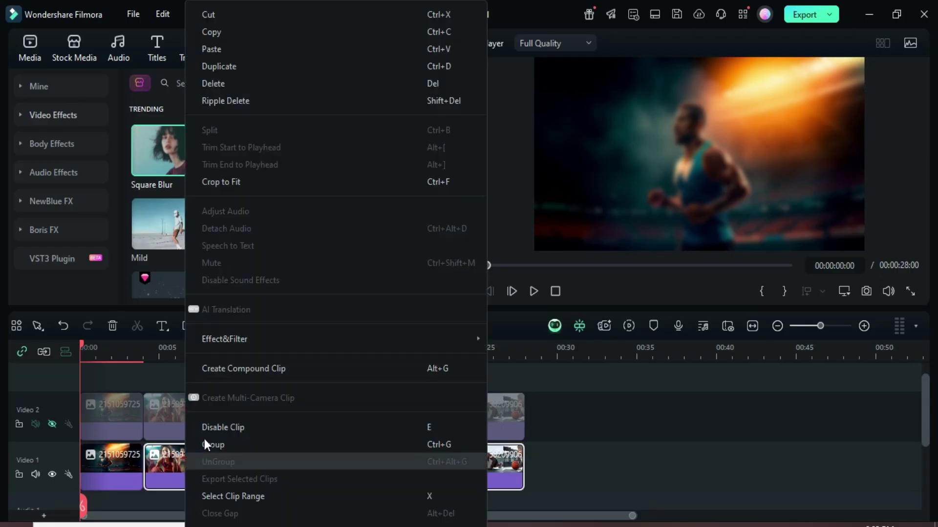
left_click(504, 337)
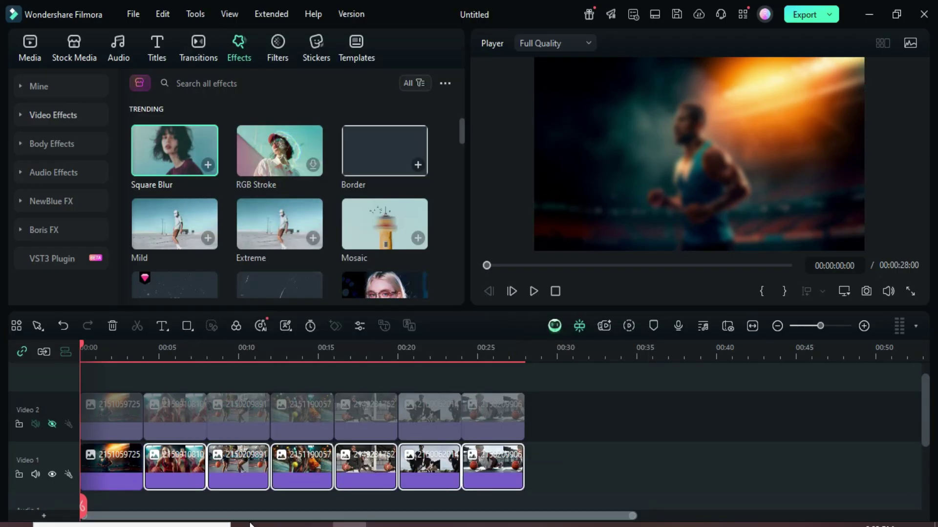
- Place Dissolve at all six Video 1 clip boundaries, then unhide Video 2 and select its first clip
left_click(196, 46)
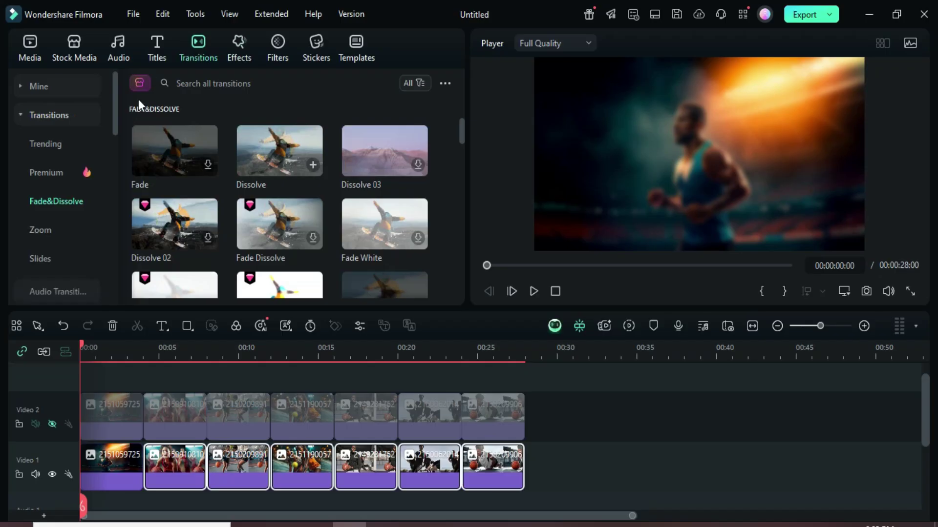
left_click_drag(253, 165, 143, 467)
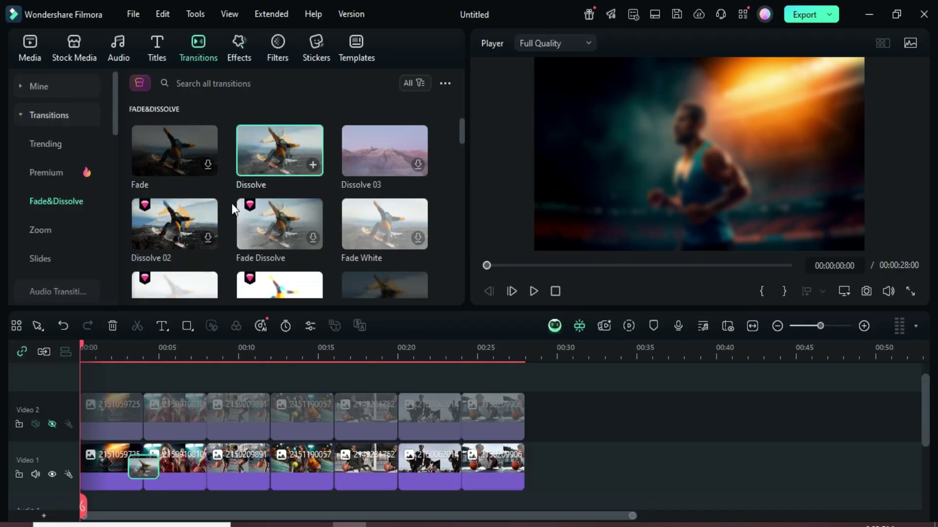
mouse_move(279, 150)
left_mouse_down()
mouse_move(207, 467)
mouse_move(270, 467)
left_mouse_up()
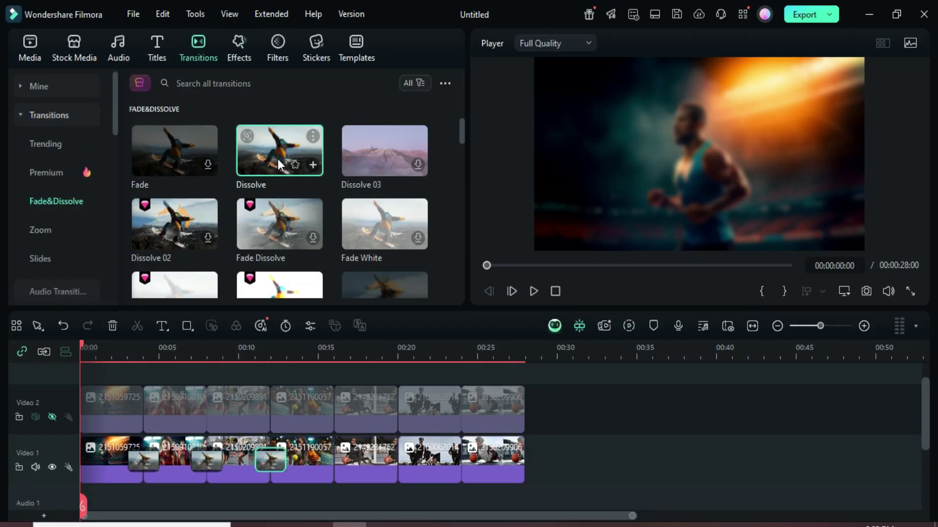
left_click_drag(279, 164, 334, 467)
left_click_drag(265, 184, 397, 469)
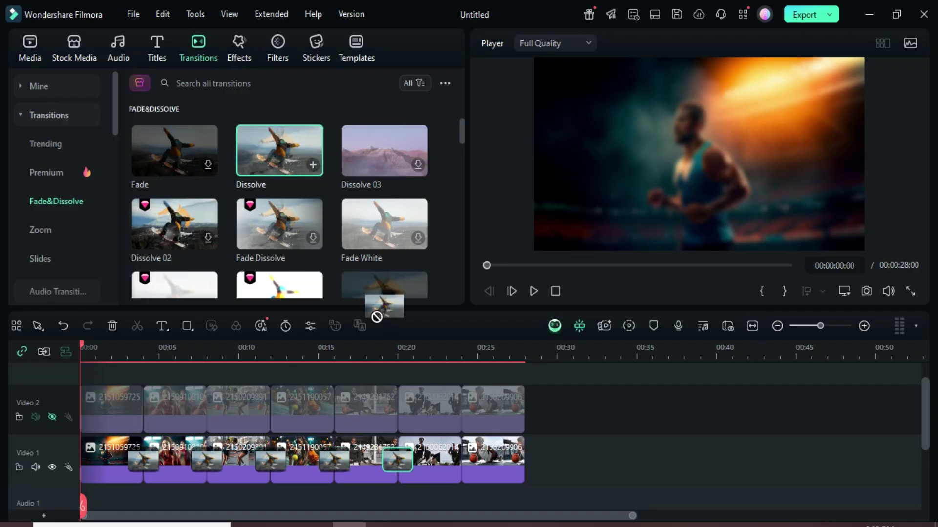
left_click_drag(278, 150, 461, 461)
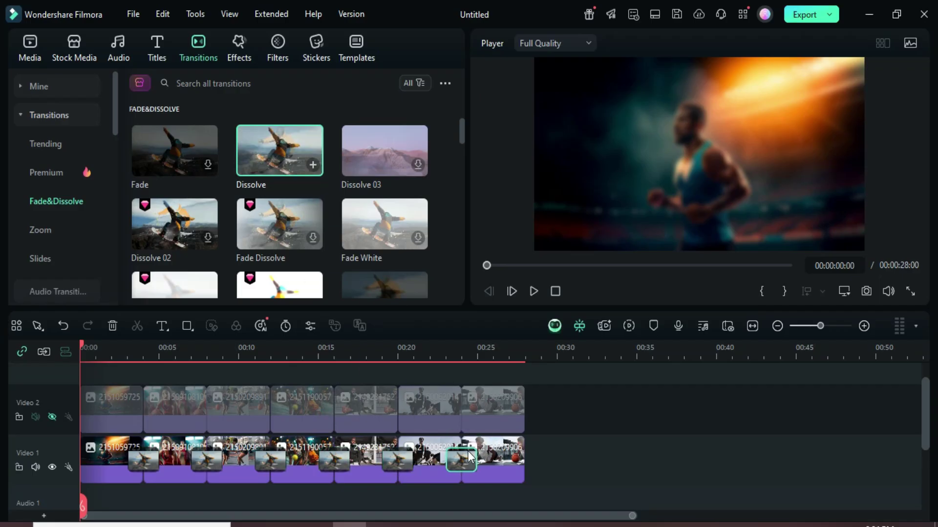
left_click(52, 417)
left_click(123, 404)
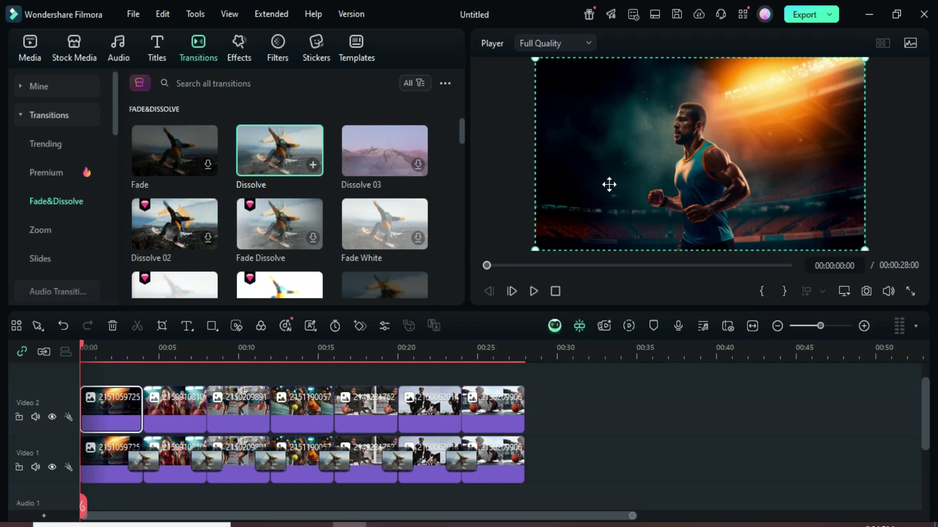
- Apply a white Border with size 5 and blur 1 to the first Video 2 photo
left_click(239, 43)
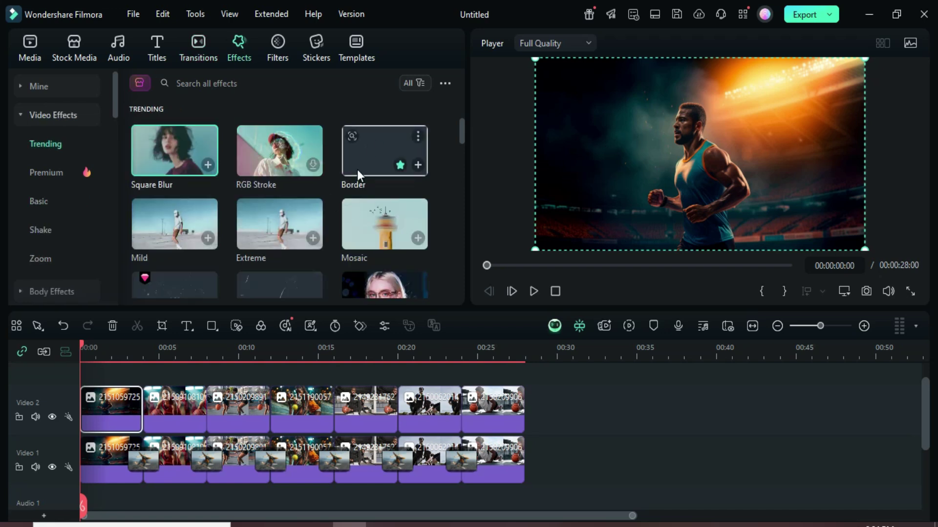
left_click_drag(357, 169, 108, 395)
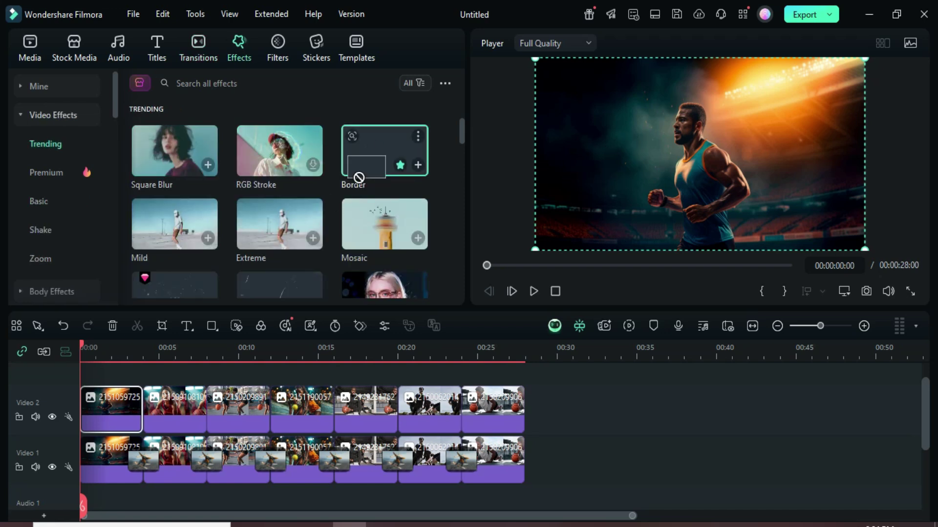
double_click(111, 408)
double_click(435, 188)
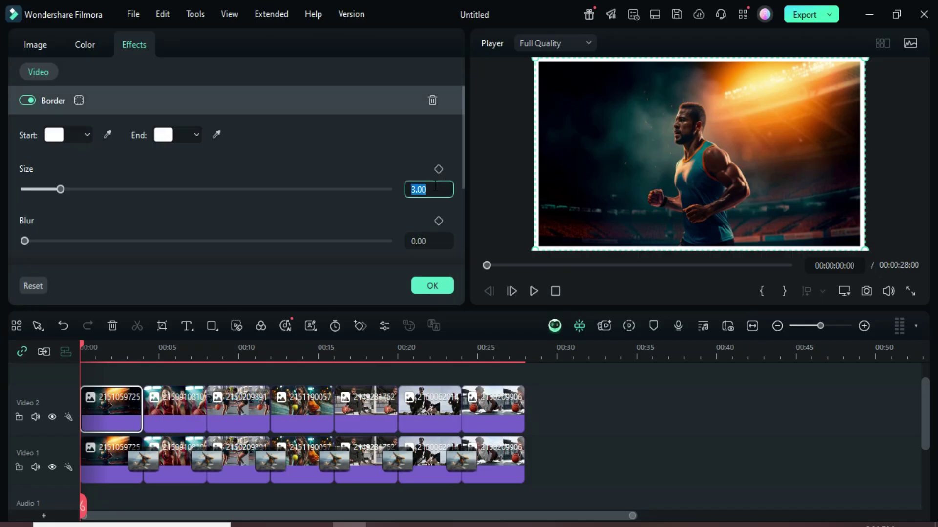
type("5")
key("Tab")
type("1")
key("Return")
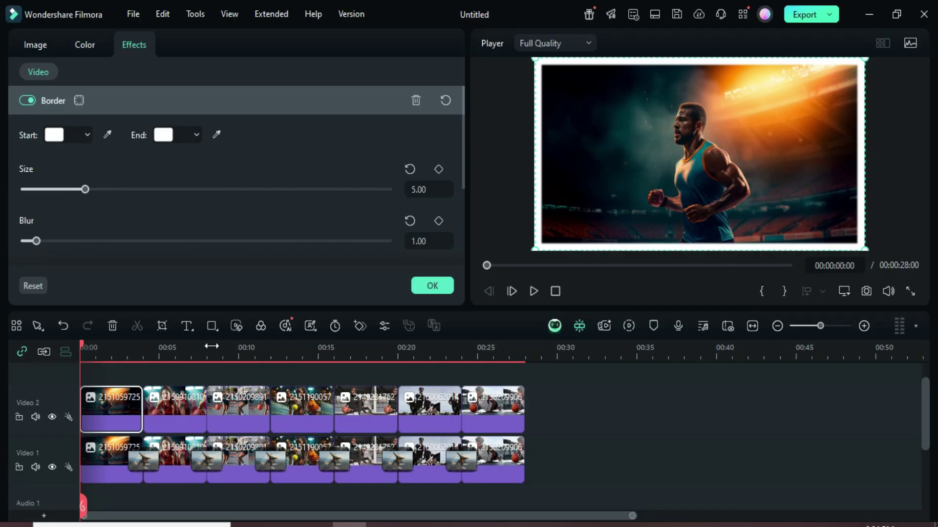
- Set a 16:9 crop and a Pan & Zoom that pulls back from the runner to full frame
left_click(163, 326)
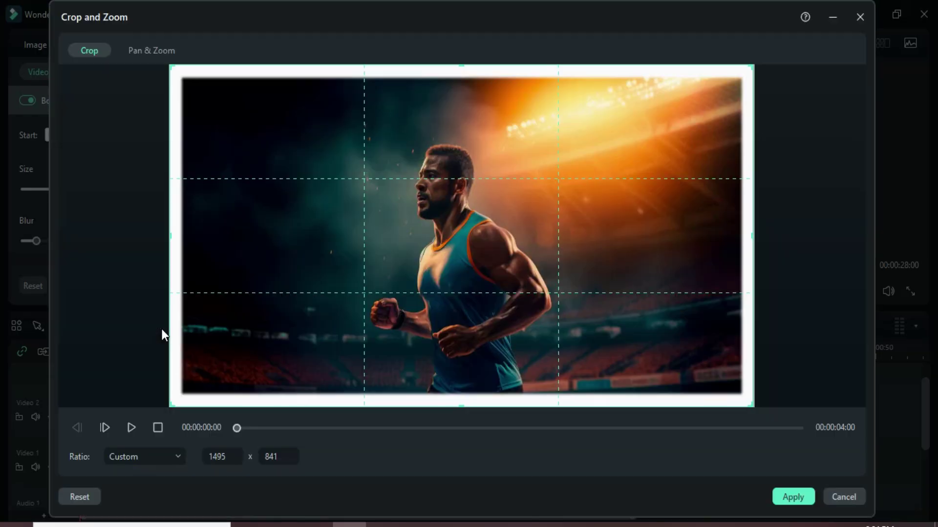
left_click(142, 457)
left_click(128, 277)
left_click(139, 52)
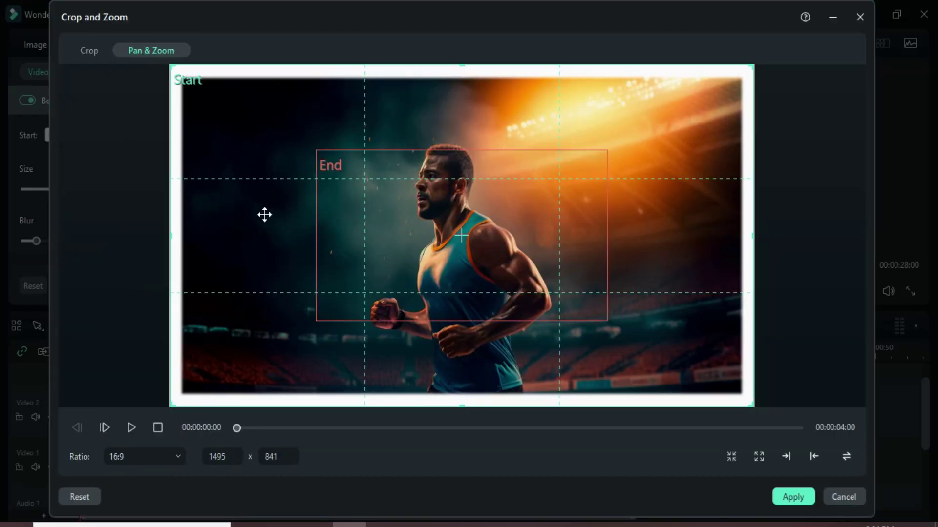
left_click_drag(316, 316, 272, 340)
left_click_drag(606, 151, 685, 106)
left_click_drag(637, 162, 633, 167)
left_click_drag(674, 112, 664, 115)
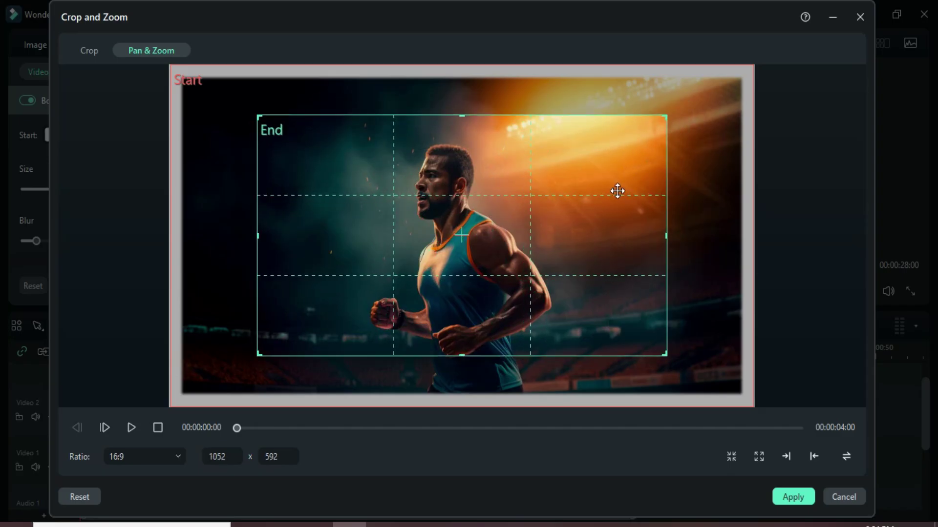
left_click(844, 457)
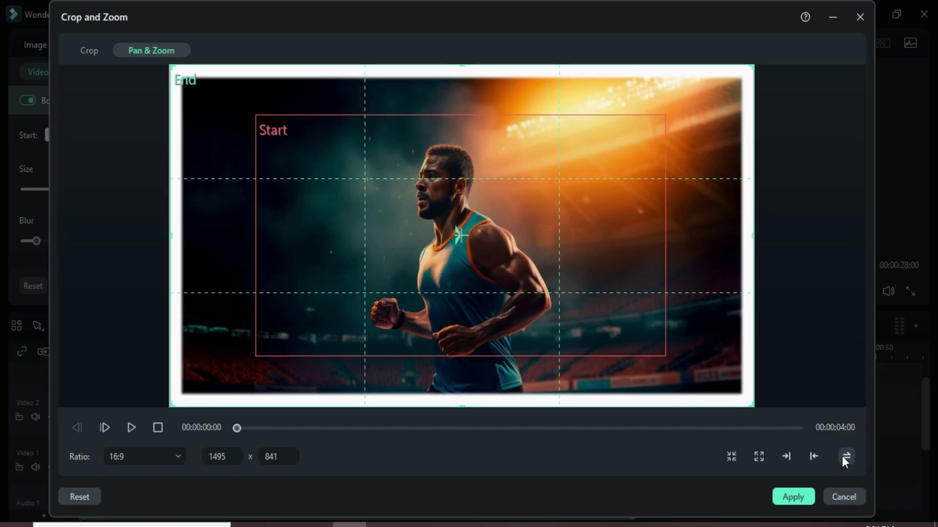
left_click(313, 149)
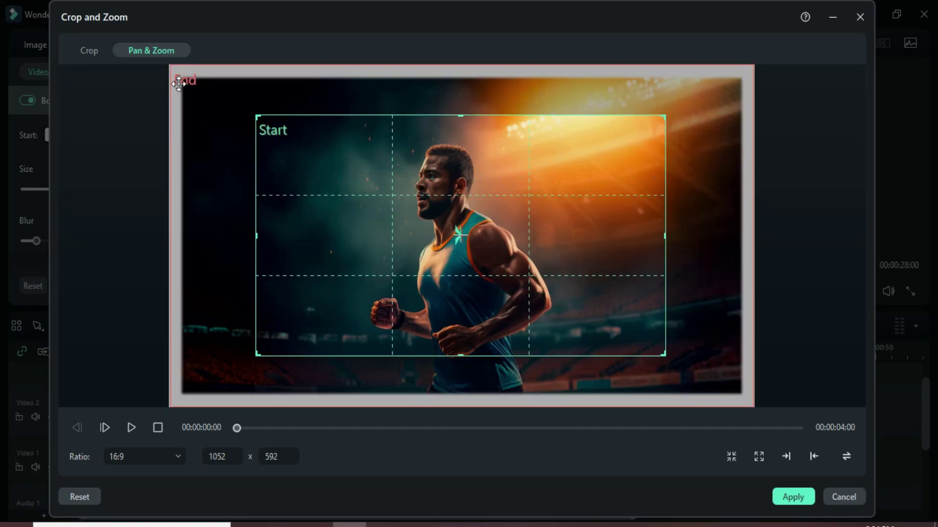
- Apply the Pan & Zoom and turn on Drop Shadow for the first photo
left_click(791, 498)
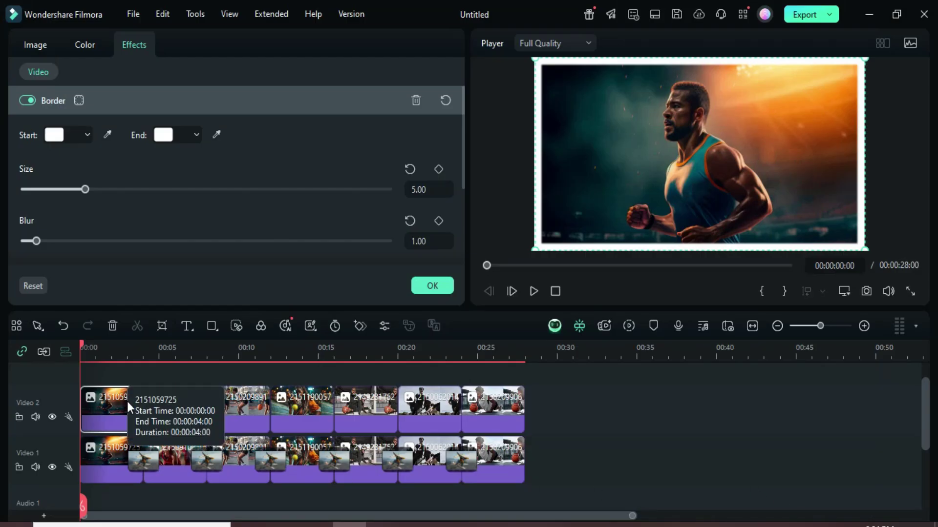
left_click(37, 47)
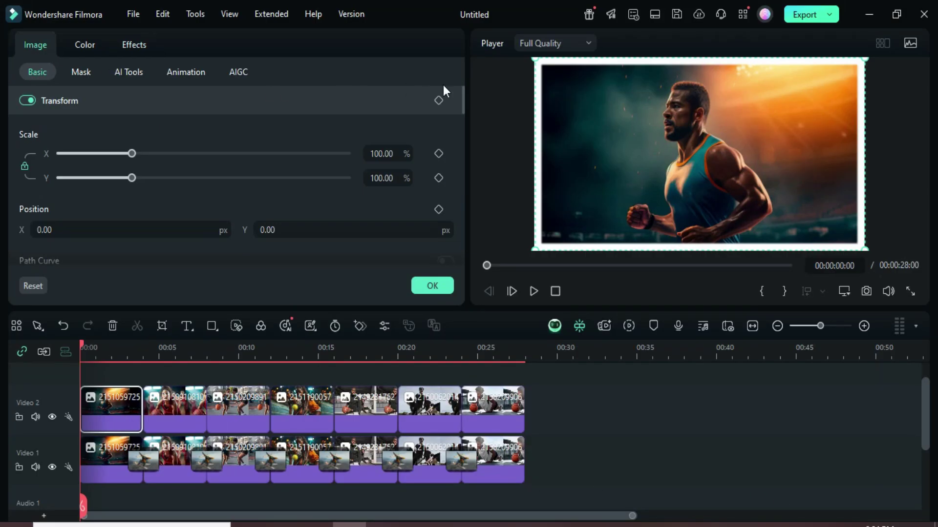
left_click_drag(460, 90, 458, 192)
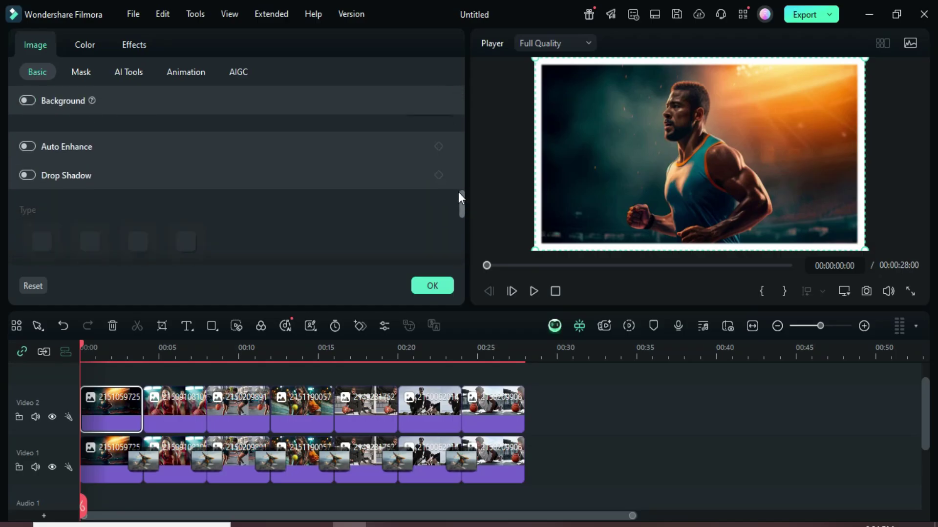
left_click(29, 175)
left_click(432, 286)
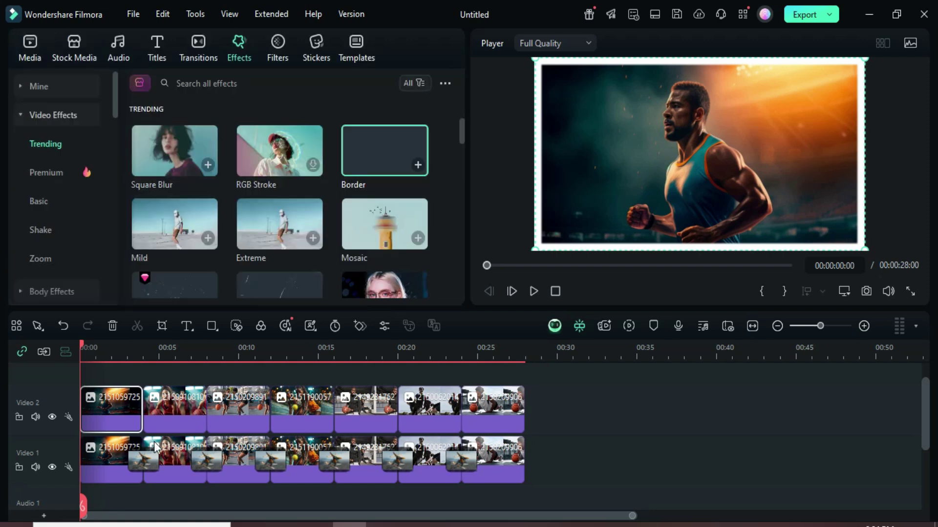
- Copy the first photo's effects and paste them onto the remaining Video 2 photos
right_click(112, 409)
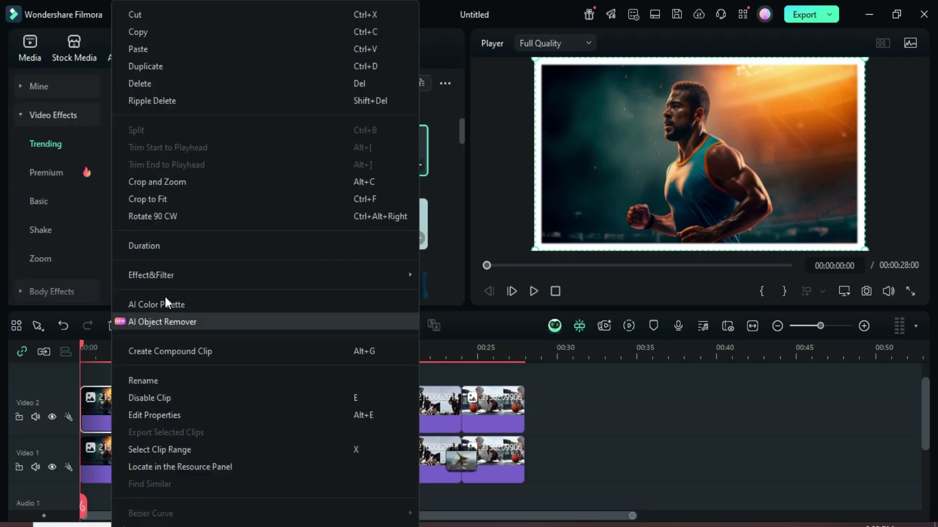
left_click(455, 276)
left_click_drag(594, 415, 180, 413)
right_click(180, 414)
mouse_move(220, 338)
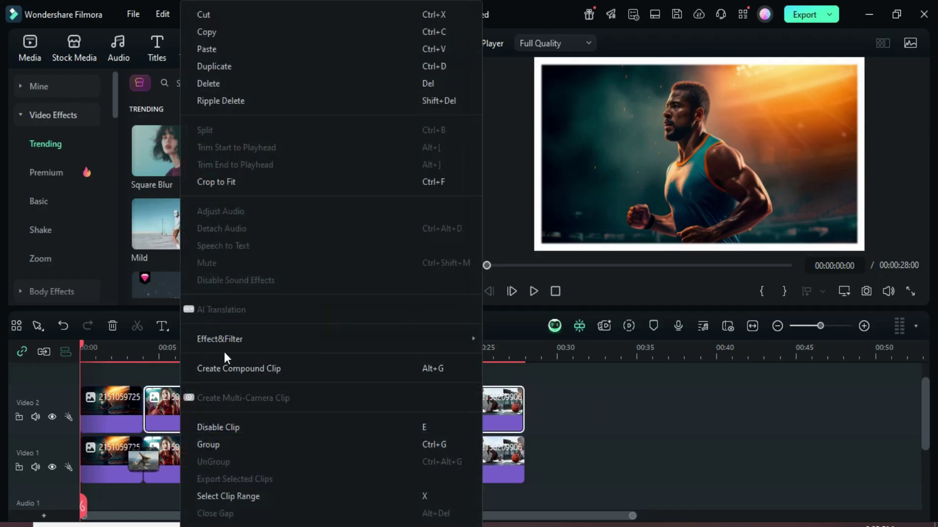
left_click(512, 341)
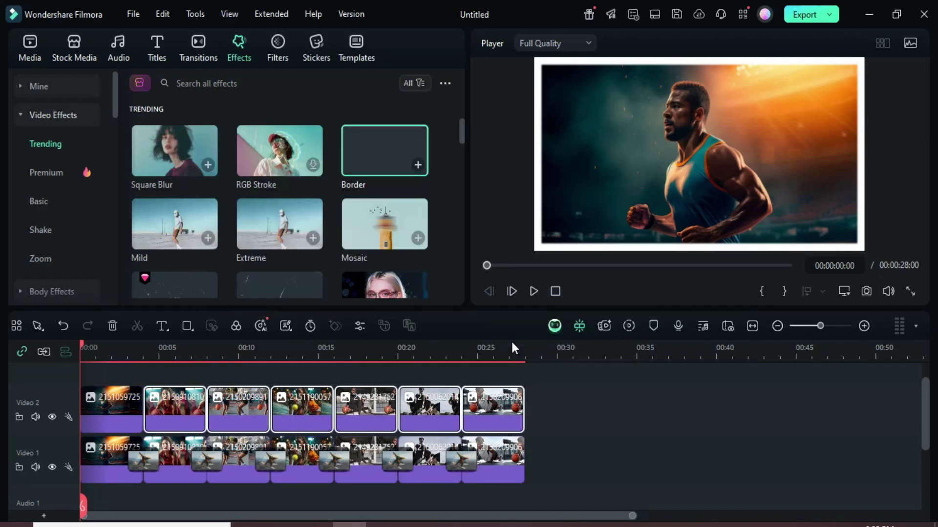
- Verify the second and third photos got the effects, then close properties
left_click(176, 422)
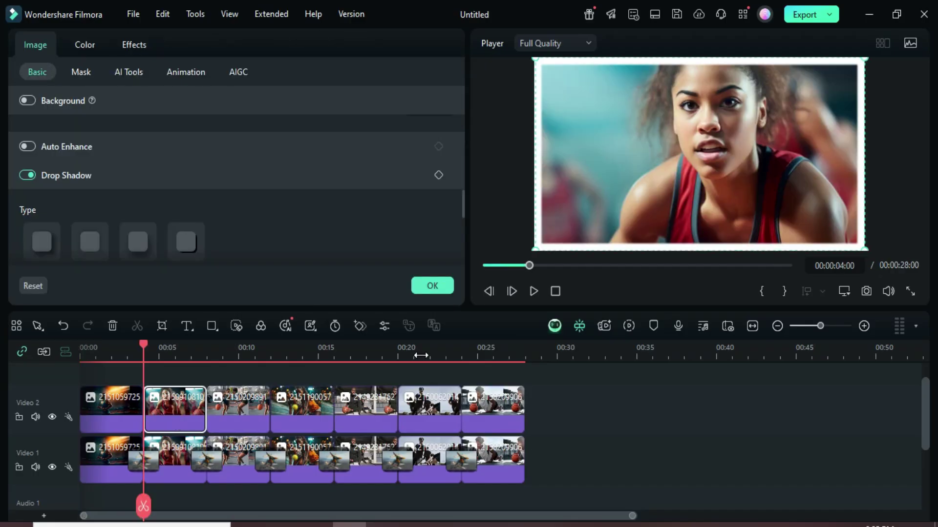
left_click(254, 419)
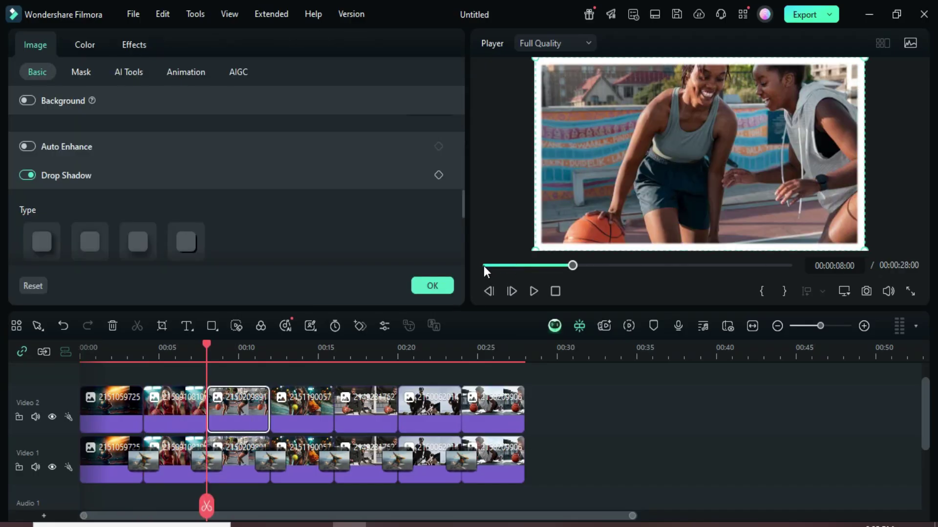
left_click(485, 267)
left_click(422, 286)
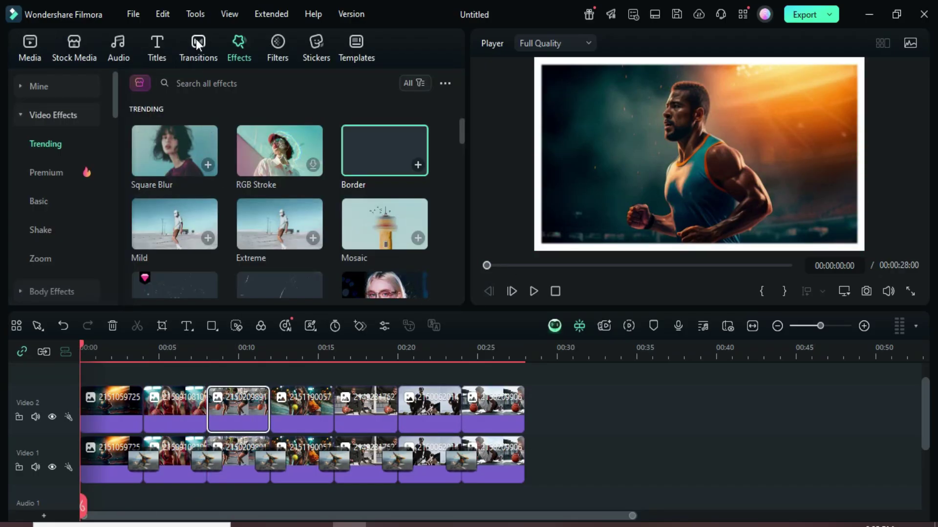
- Find '3d fast box', add 3D Fast Box Right 01 between Video 2 photos, and select them
left_click(198, 44)
left_click(207, 83)
type("3d")
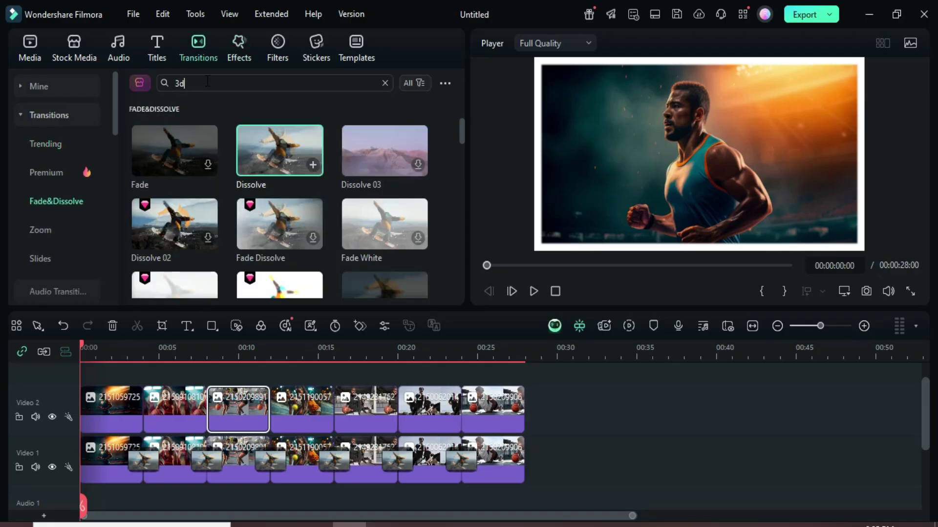
type(" fast box")
key("Return")
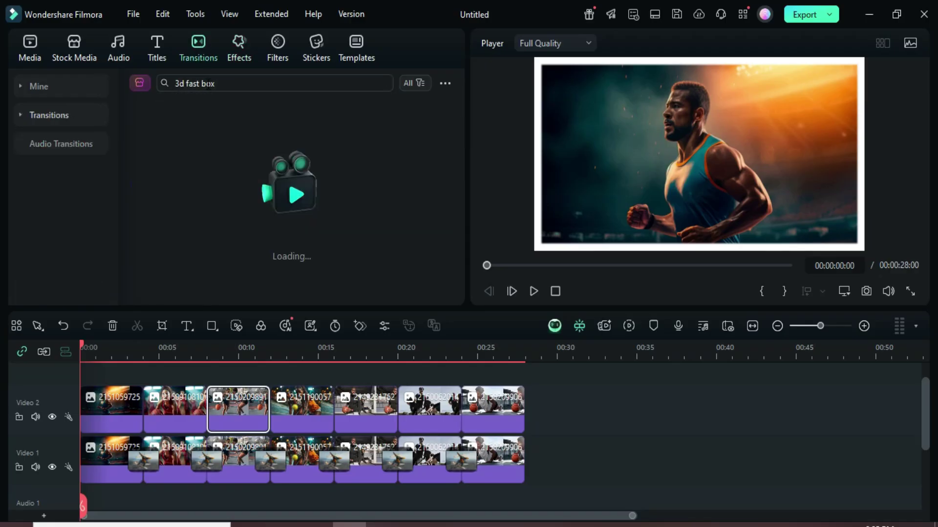
mouse_move(280, 153)
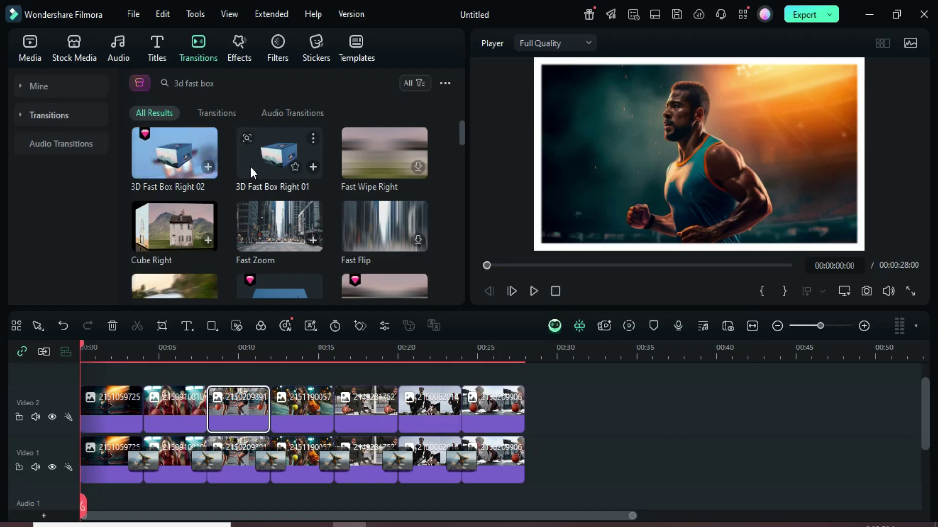
mouse_move(253, 165)
left_mouse_down()
mouse_move(217, 366)
mouse_move(143, 410)
left_mouse_up()
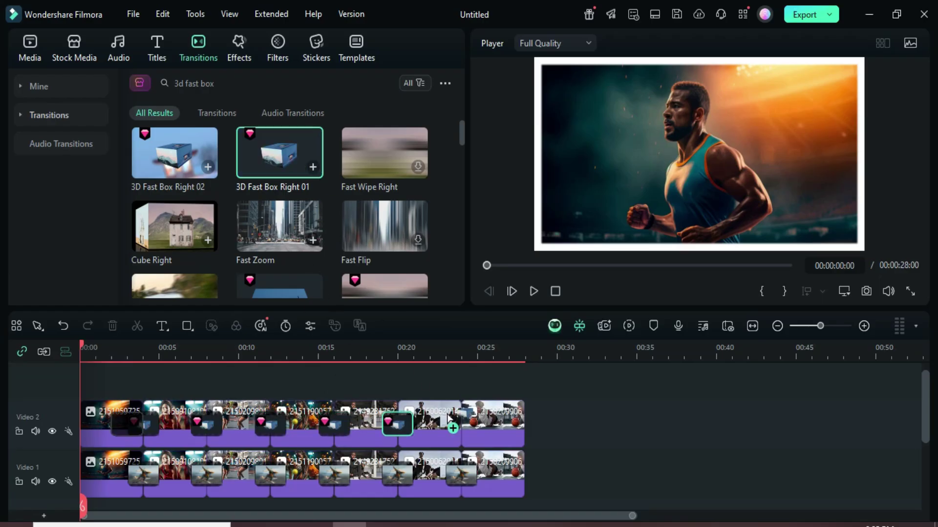
scroll(439, 411, "down", 1)
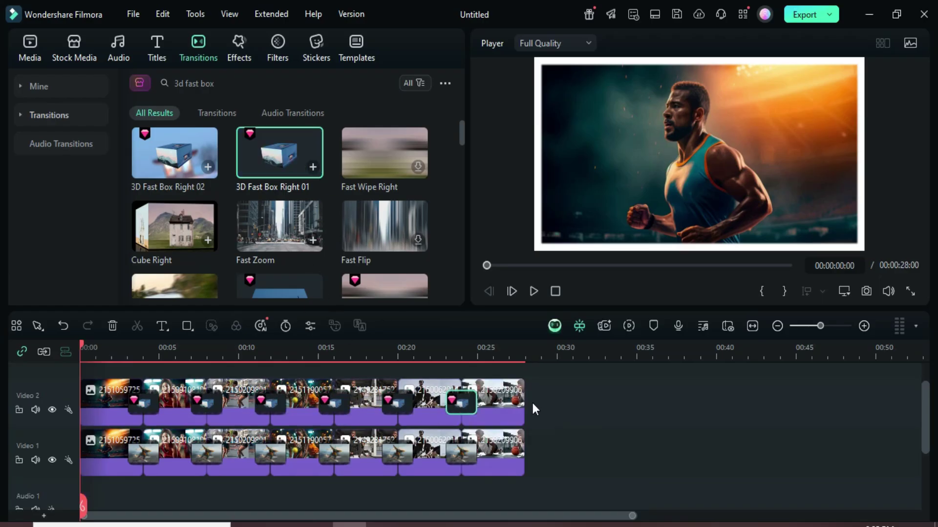
left_click_drag(574, 397, 84, 405)
- Combine the selected Video 2 photos into a compound clip
right_click(420, 394)
left_click(457, 369)
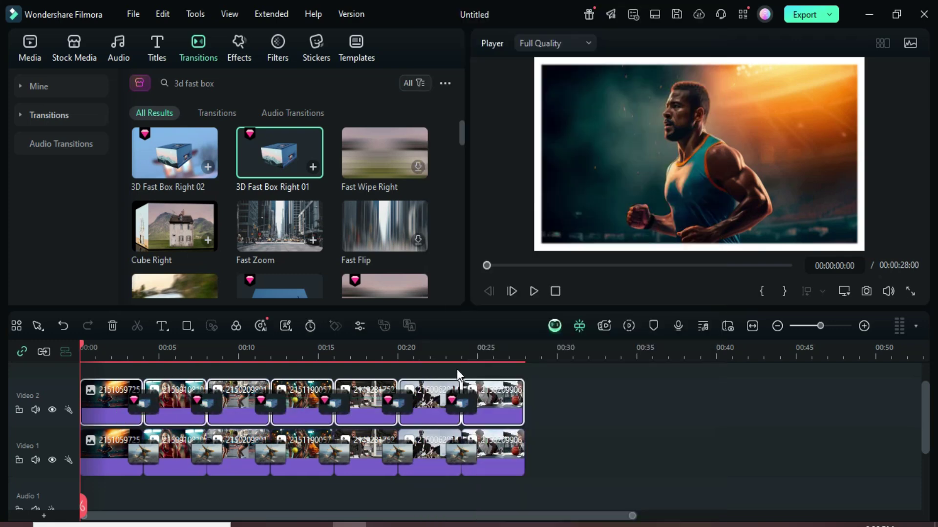
left_click(542, 337)
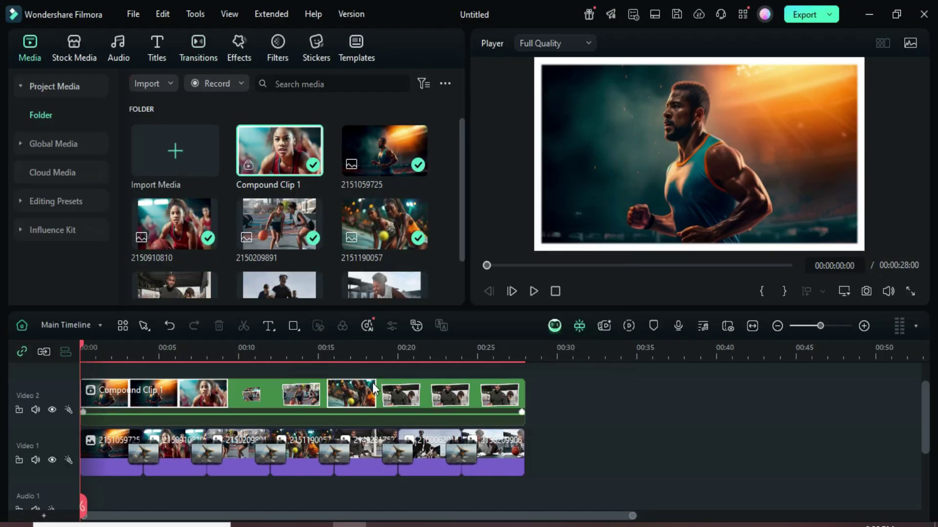
- Set the compound clip's Scale X to 65%
double_click(298, 398)
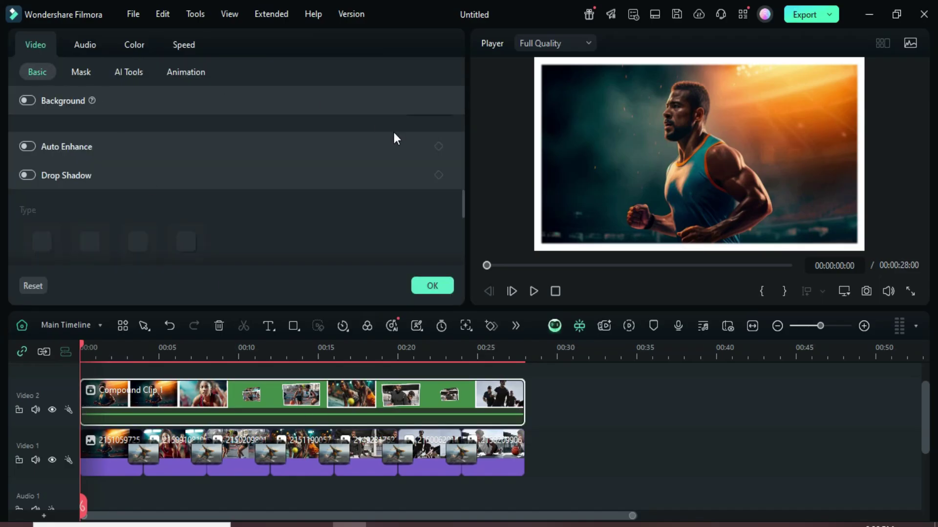
left_click_drag(460, 197, 461, 75)
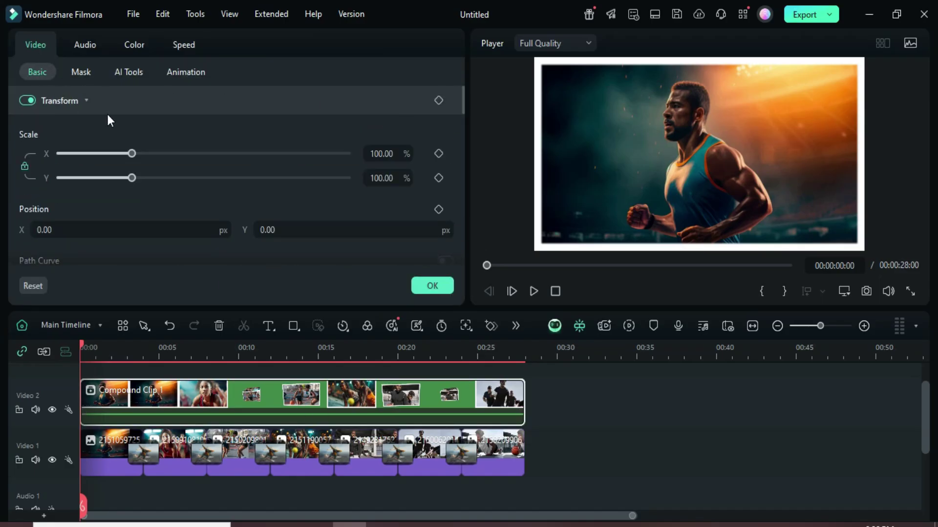
double_click(383, 154)
type("65")
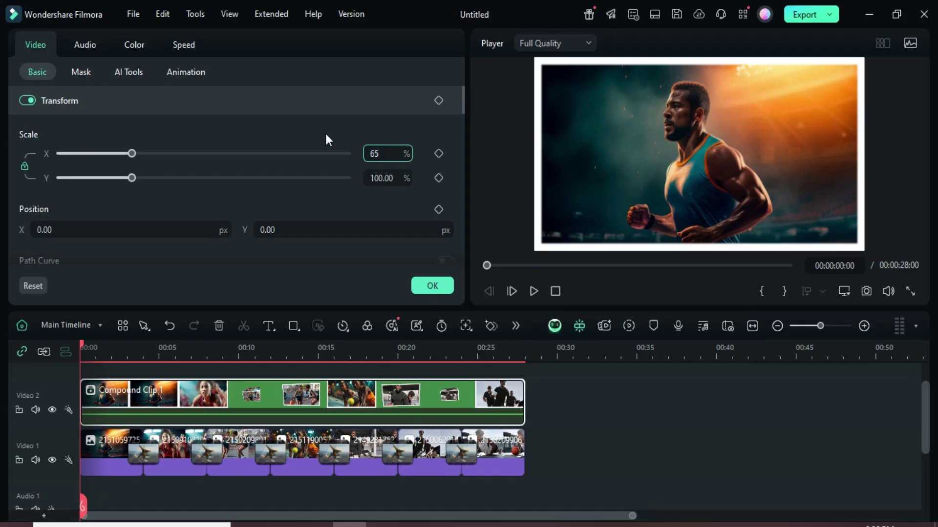
type("5.00")
key("Return")
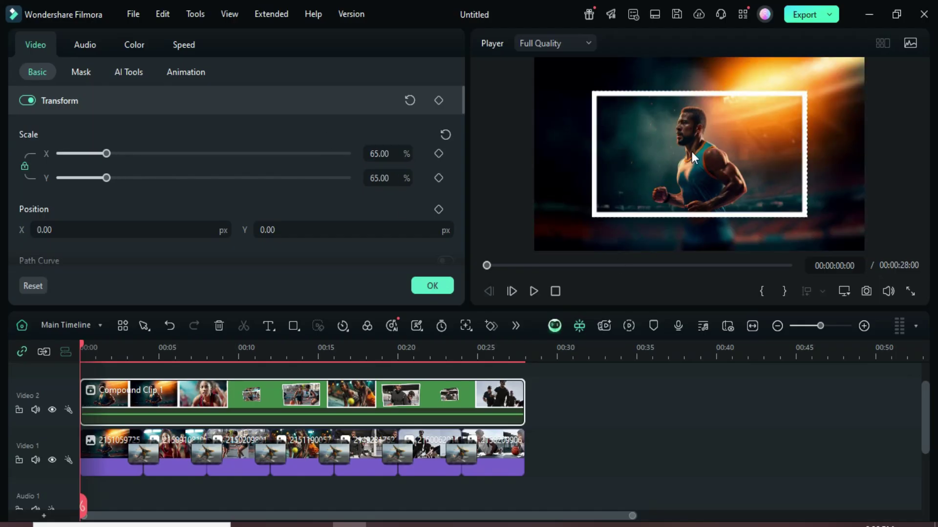
- Render the preview, then play the slideshow through and stop it
left_click(628, 325)
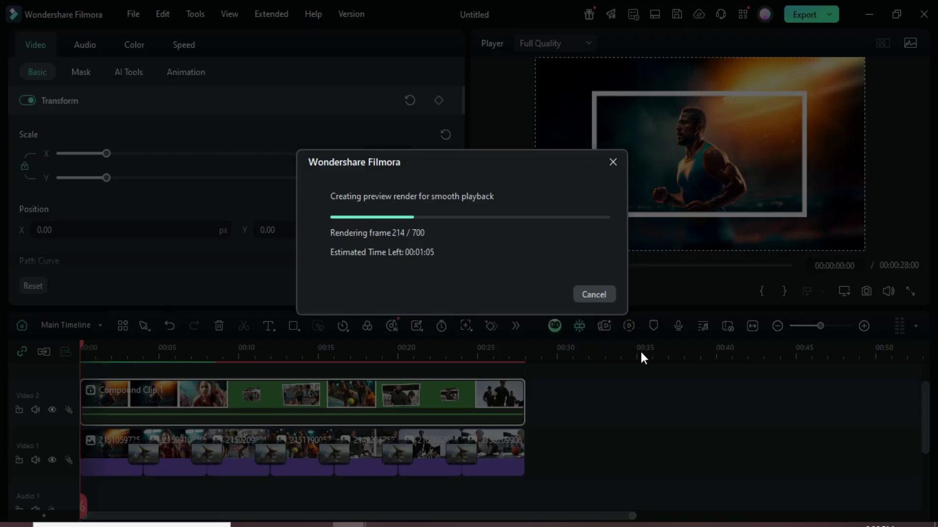
left_click(449, 286)
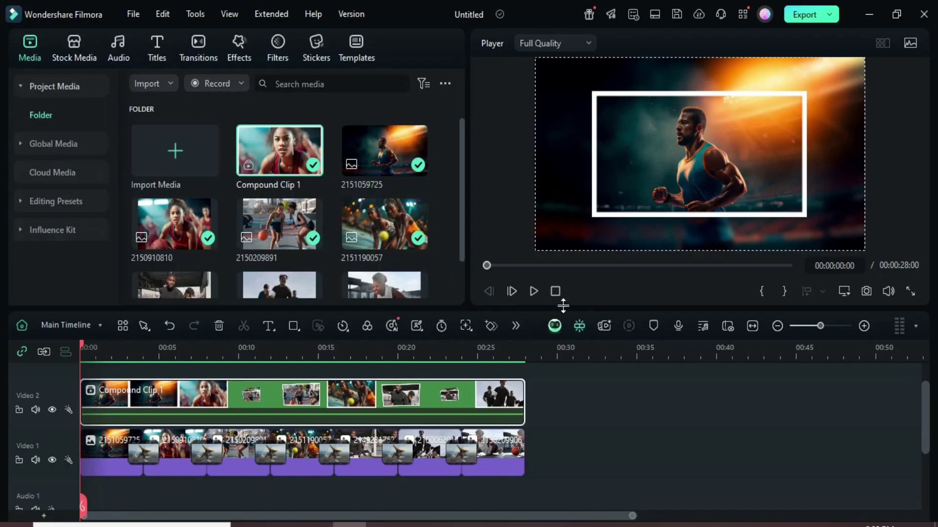
left_click(536, 294)
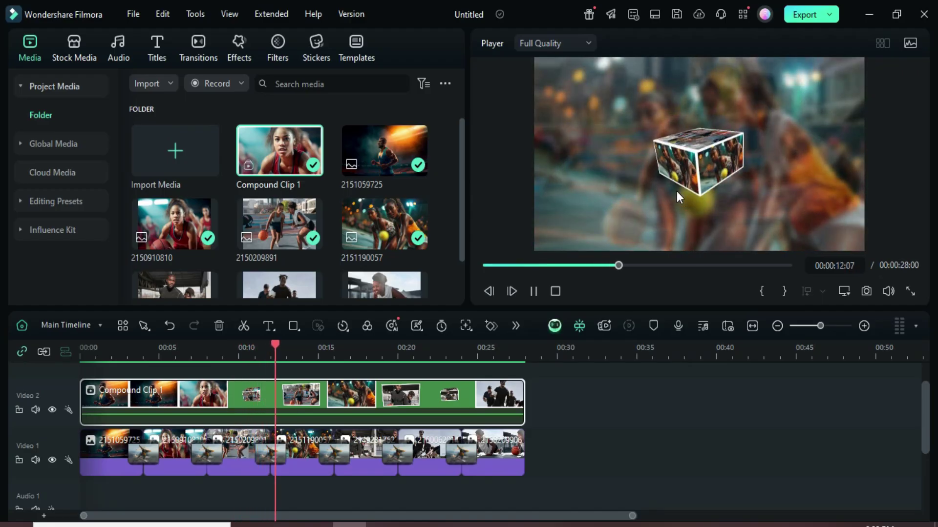
left_click(556, 291)
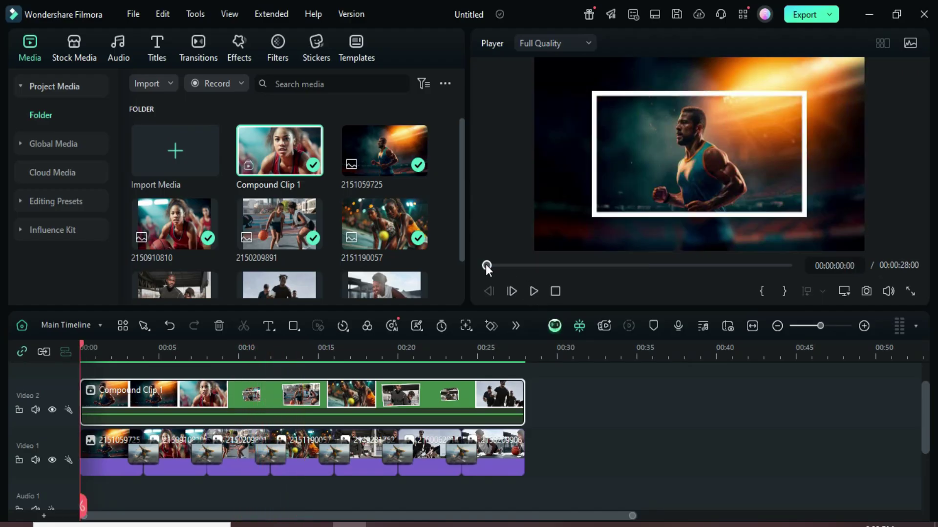
- Place the Zoom Bounce effect on a new track above Video 2, with speed 40
left_click(239, 48)
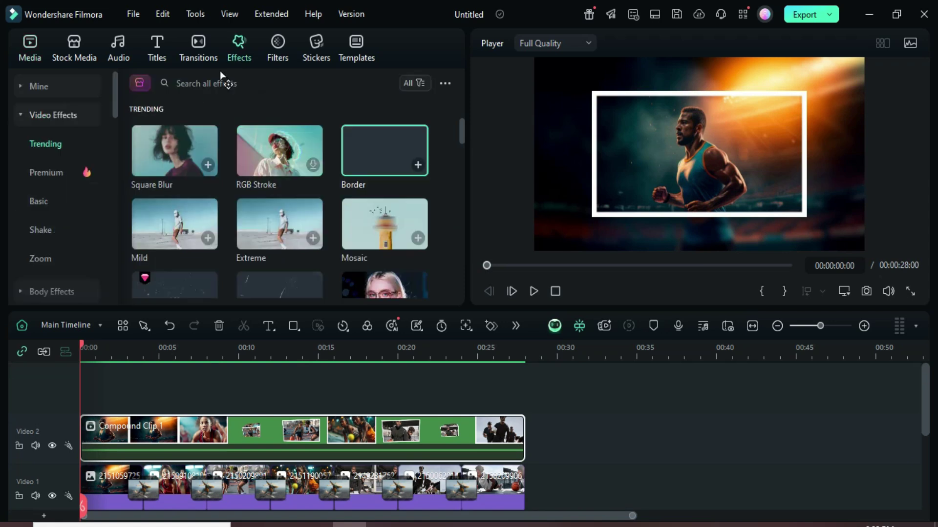
type("zoom b")
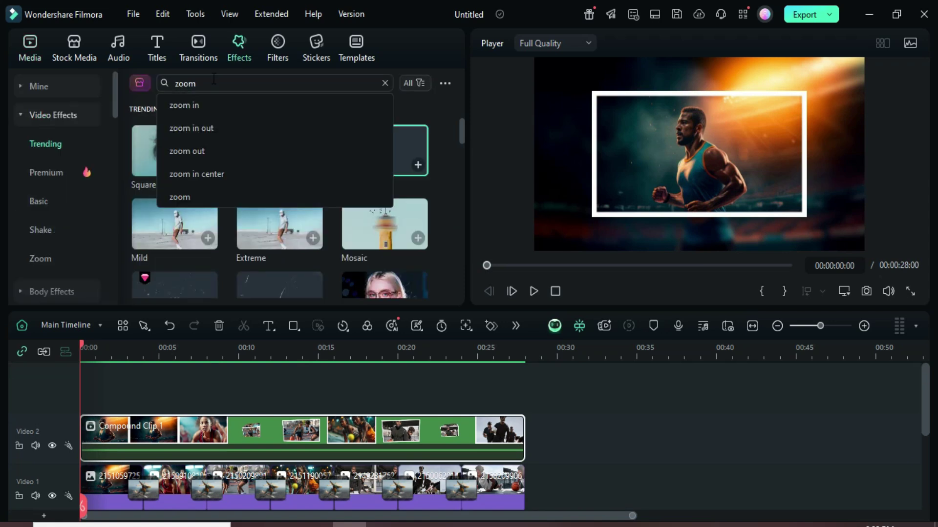
type("ounce")
key("Return")
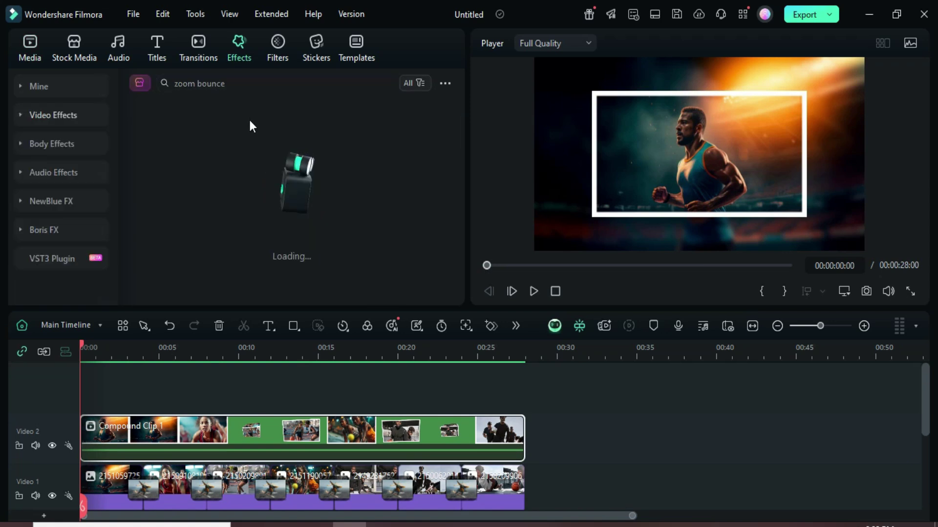
left_click_drag(459, 135, 455, 204)
mouse_move(280, 217)
left_mouse_down()
mouse_move(111, 405)
mouse_move(522, 421)
left_mouse_up()
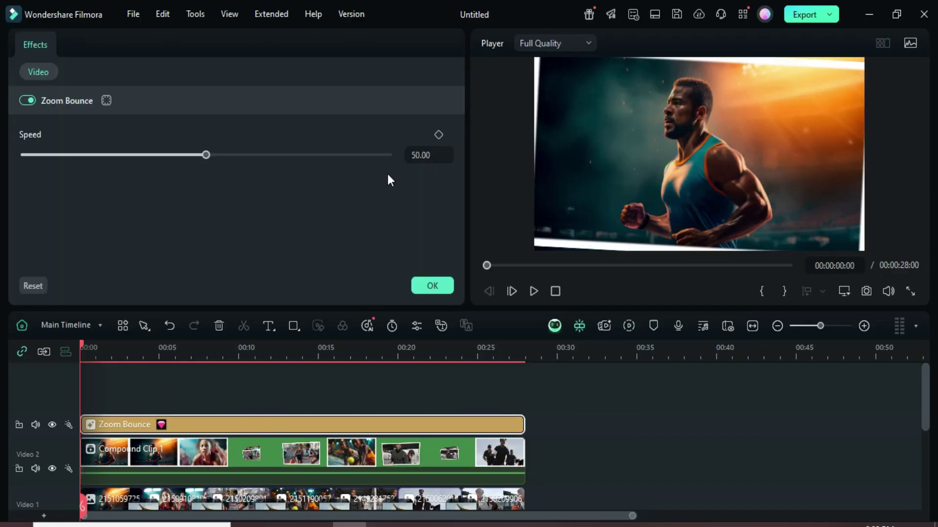
left_click(427, 286)
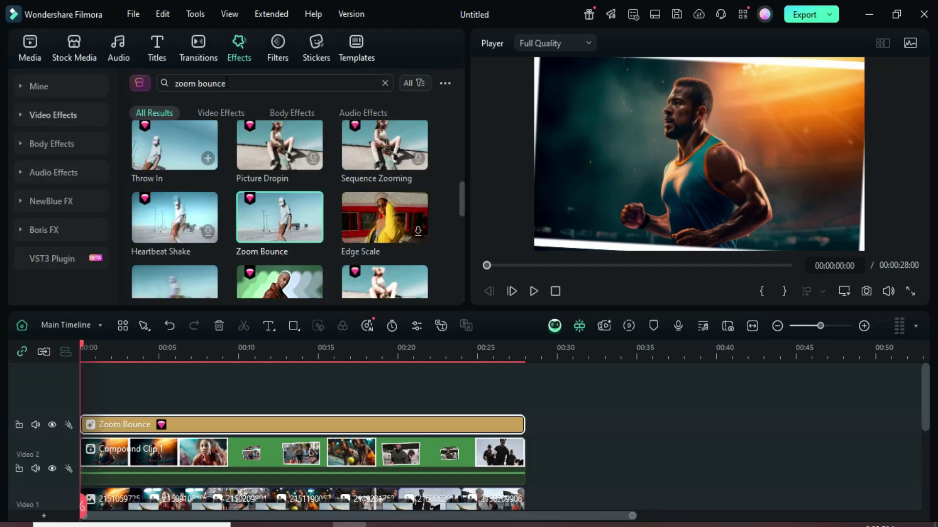
type("lens")
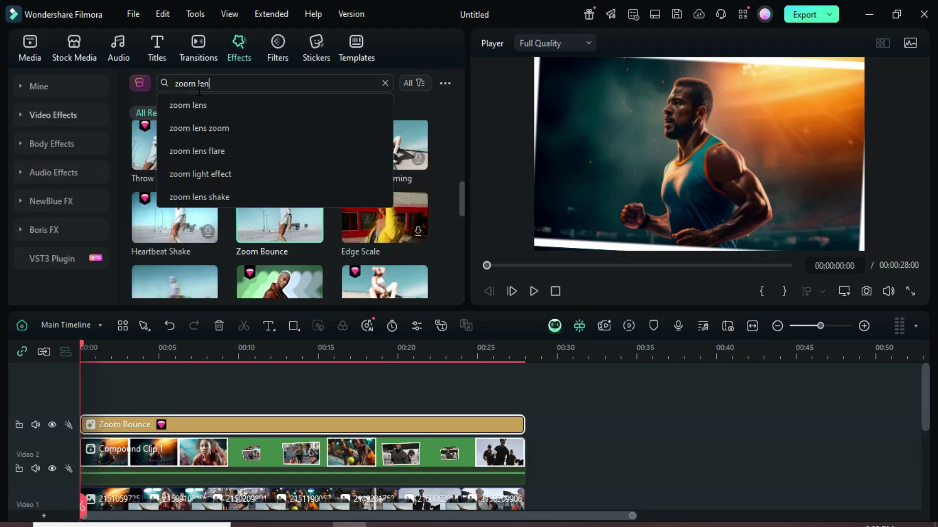
- Place the 'zoom lens' search result, Zoom Lens, on a track above Zoom Bounce and open its settings
key("Return")
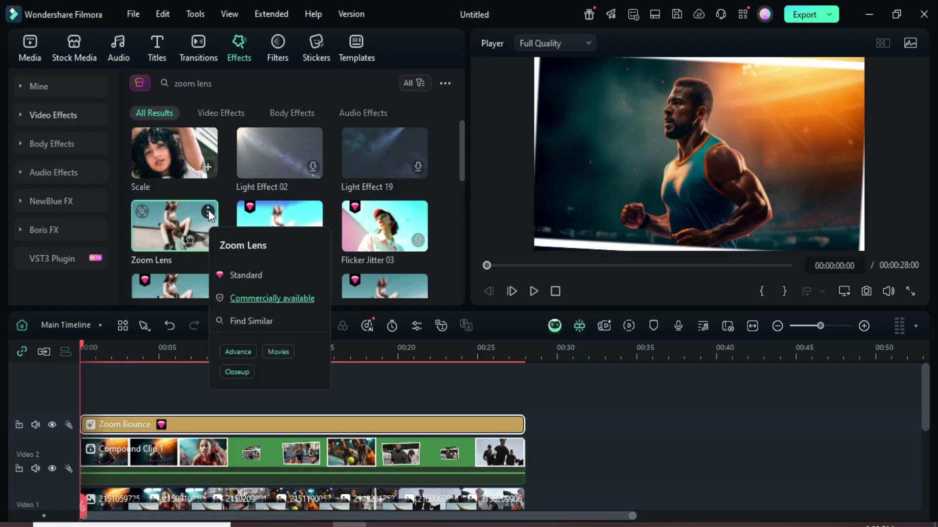
mouse_move(205, 212)
left_mouse_down()
mouse_move(116, 379)
mouse_move(118, 403)
mouse_move(523, 404)
left_mouse_up()
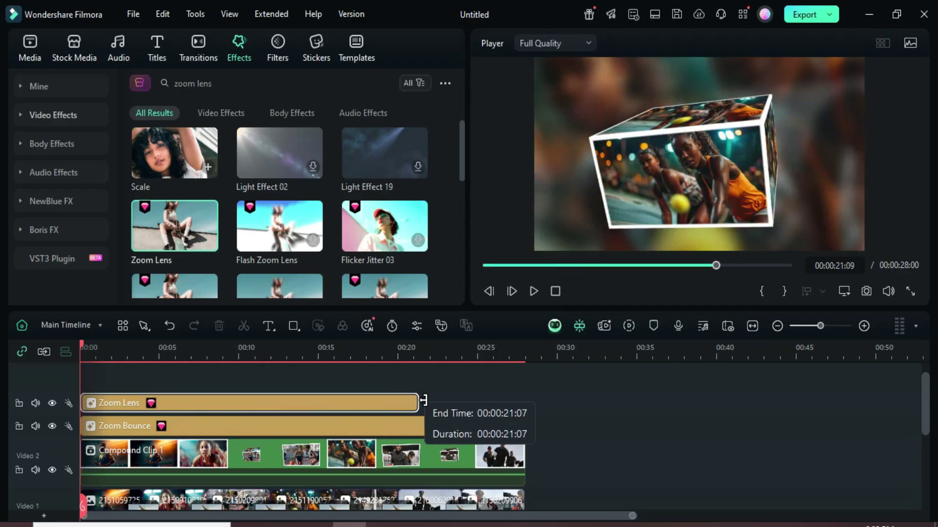
double_click(290, 408)
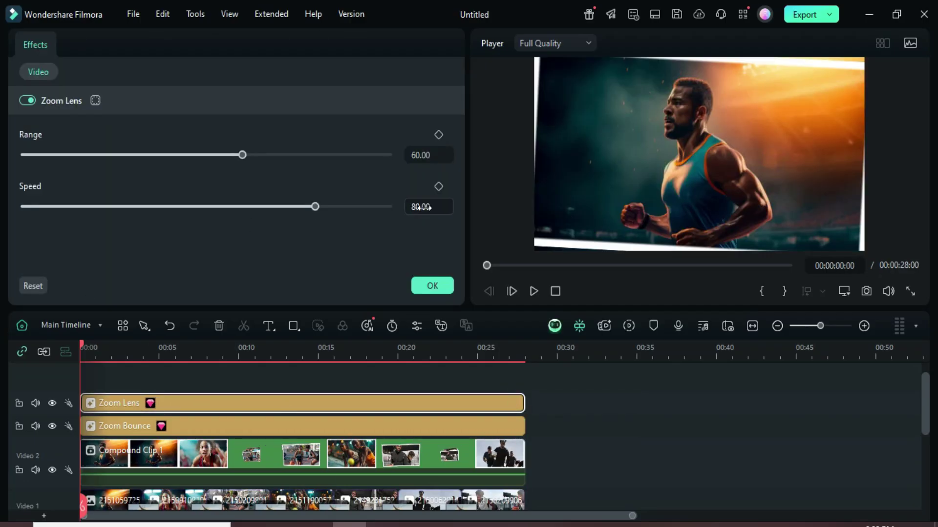
- Confirm the Zoom Lens settings and search the effects for 'apfel'
left_click(424, 285)
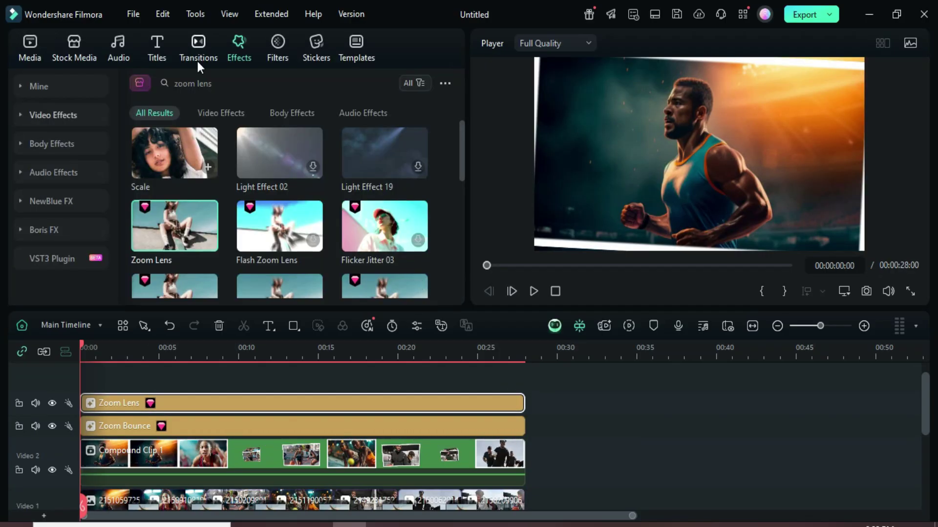
left_click(384, 84)
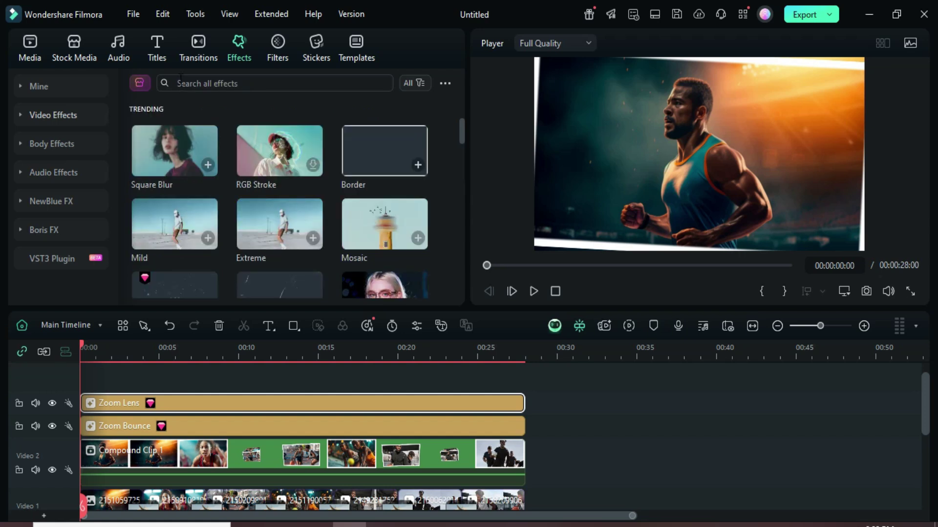
left_click(181, 81)
type("apfel")
key("Return")
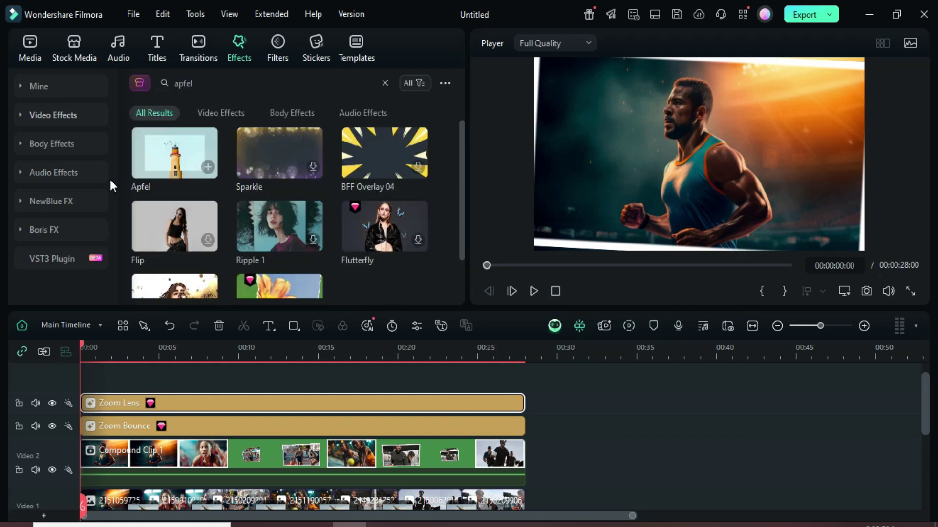
- Place Apfel on a new top track, stretched to the slideshow's end, at 40% opacity
left_click_drag(154, 157, 117, 382)
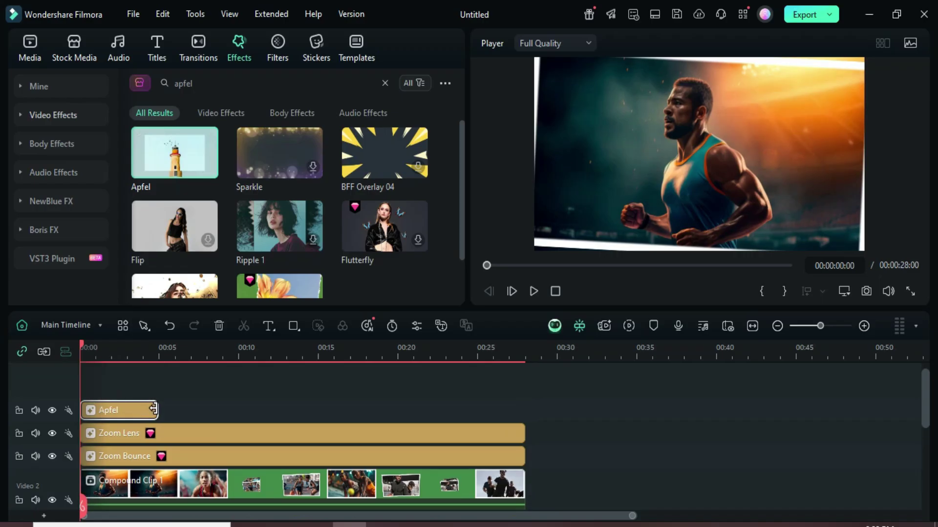
left_click_drag(153, 409, 524, 410)
double_click(304, 411)
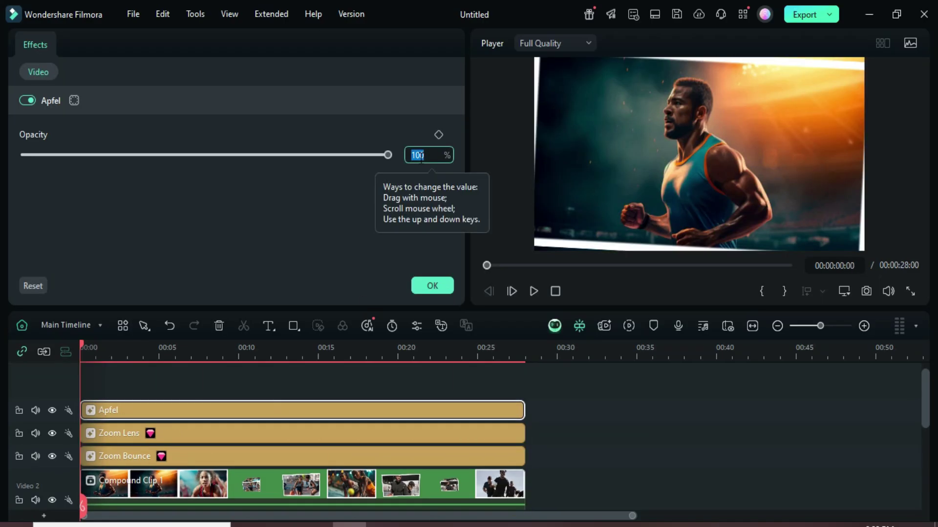
type("40")
key("Return")
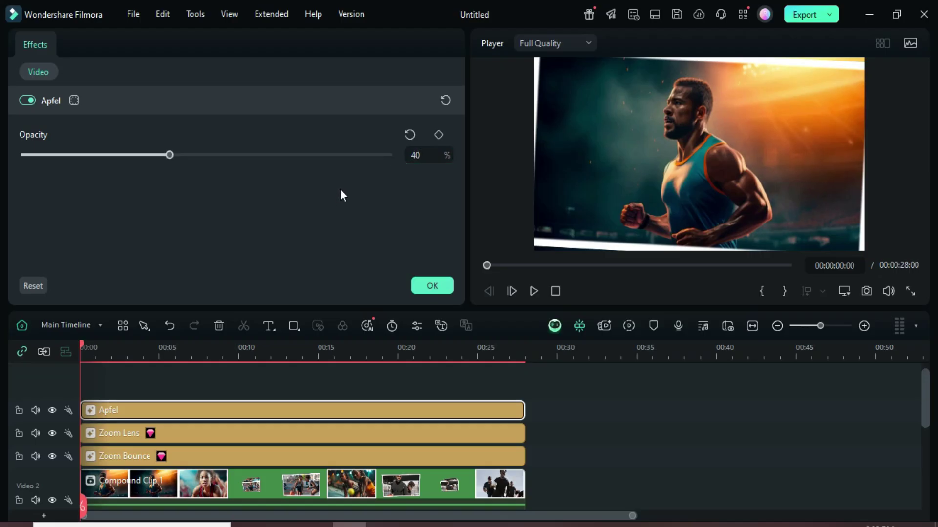
- Confirm the Apfel settings, render the timeline preview and play the slideshow
left_click(431, 286)
left_click(29, 45)
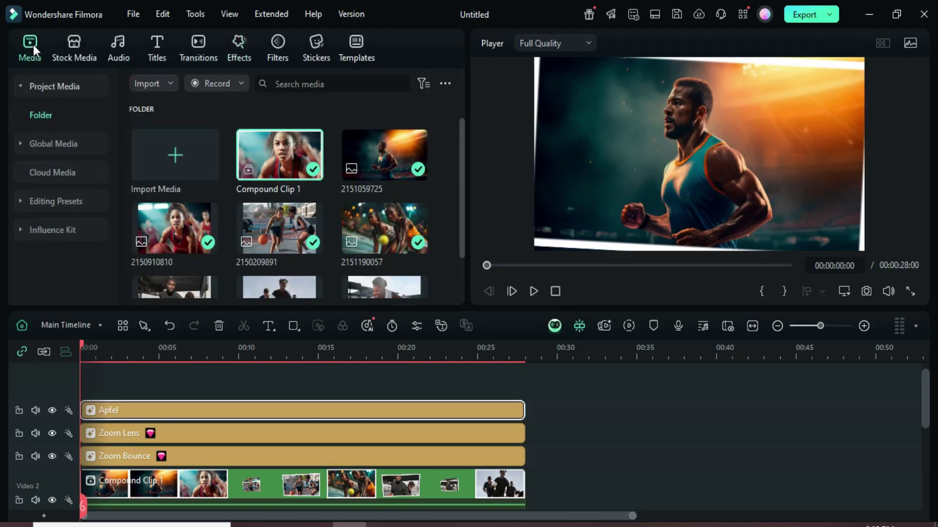
scroll(356, 425, "down", 1)
scroll(331, 419, "down", 2)
scroll(366, 418, "up", 1)
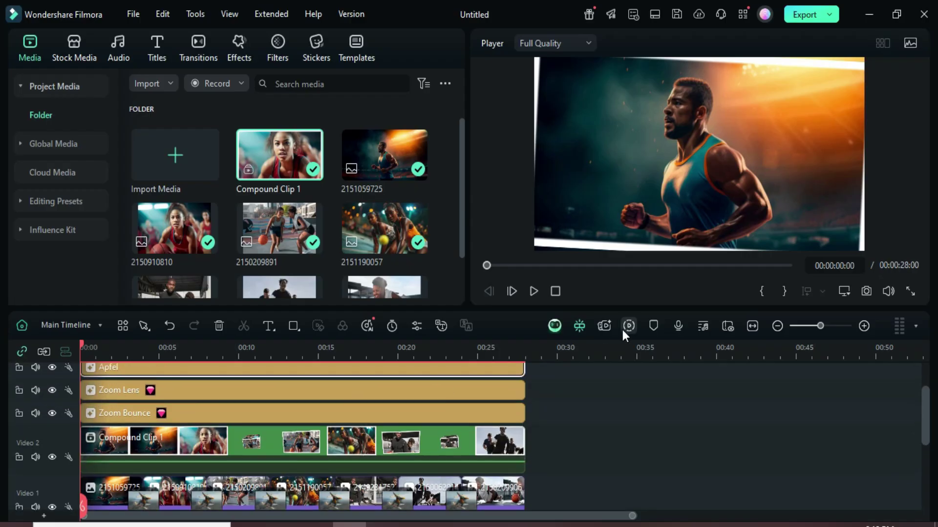
left_click(627, 326)
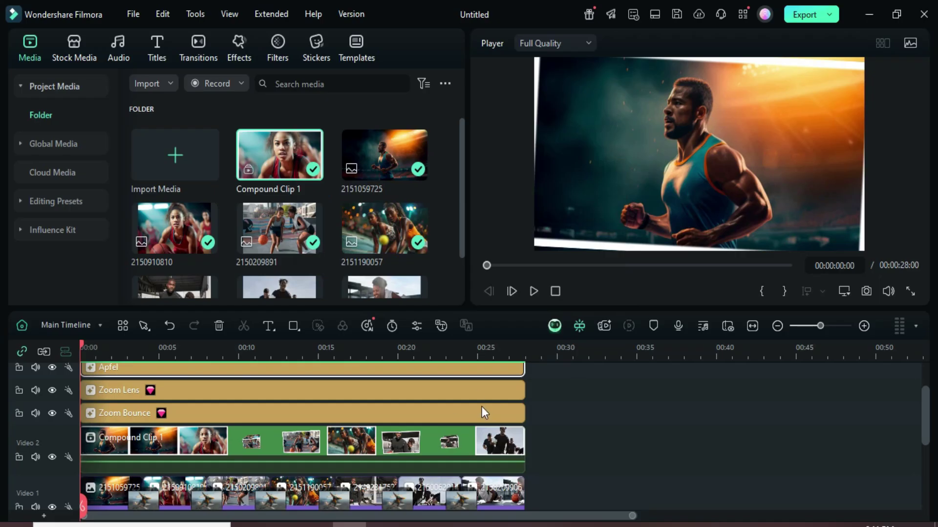
scroll(395, 409, "down", 2)
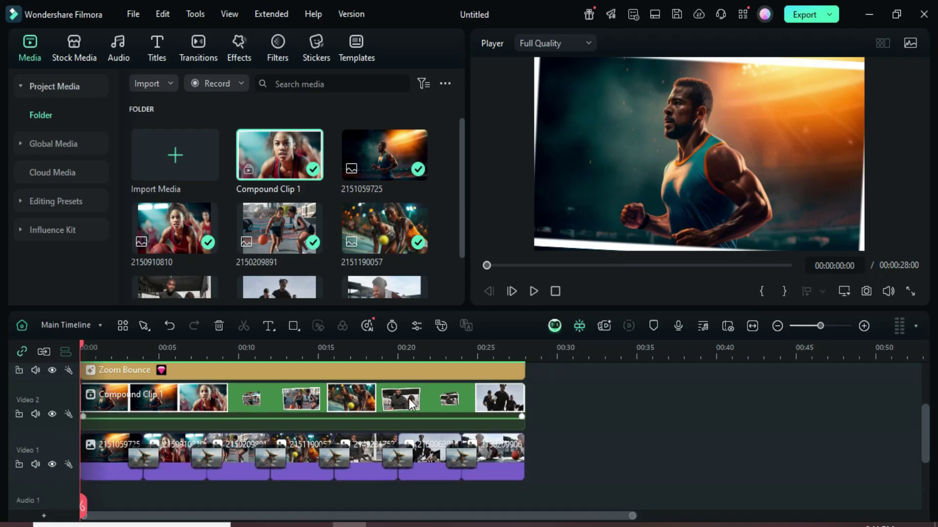
left_click(534, 292)
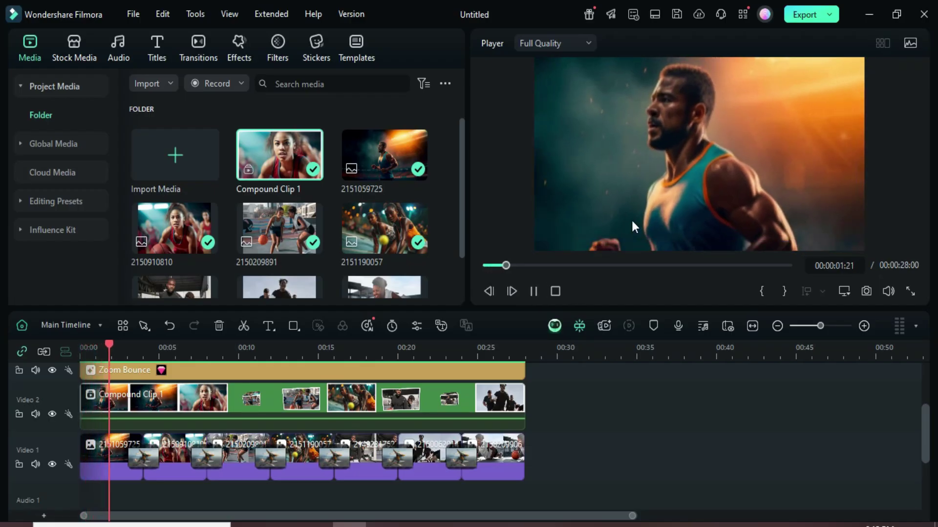